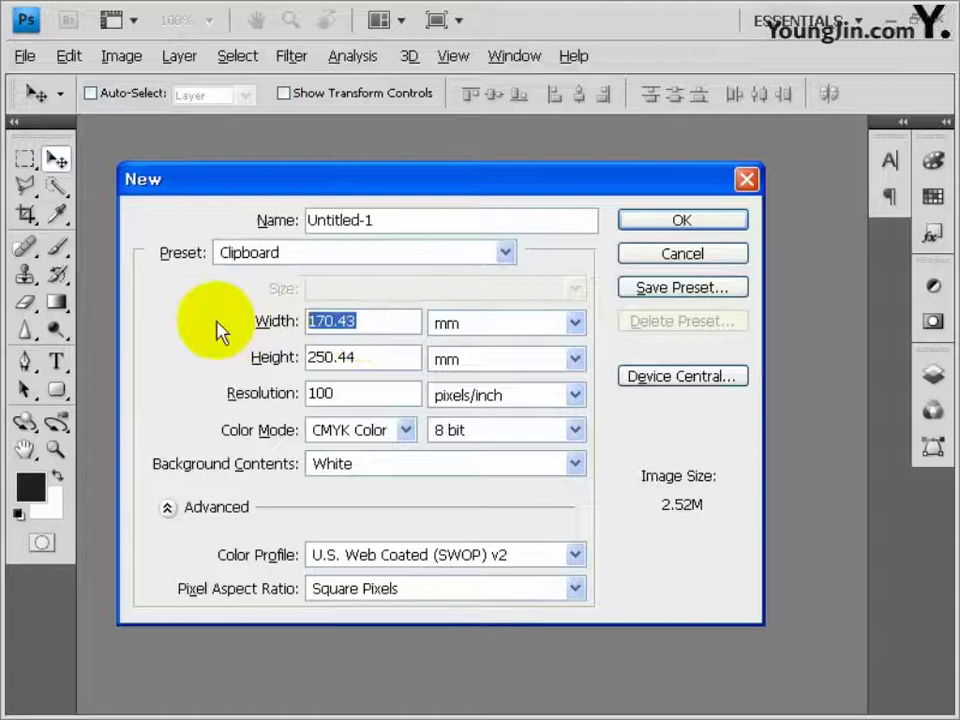
# - Create a new document 176 mm wide and 256 mm high, keeping 100 pixels/inch, CMYK Color and a white background
pyautogui.write('176')
pyautogui.press('Tab')
pyautogui.press('Tab')
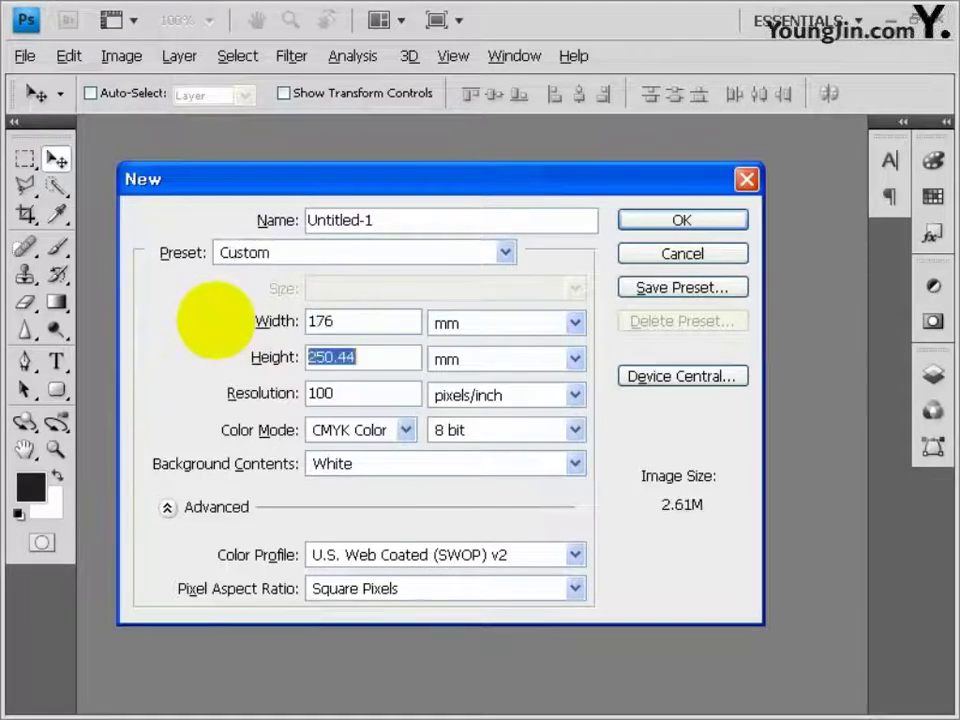
pyautogui.write('256')
pyautogui.press('Tab')
pyautogui.press('Tab')
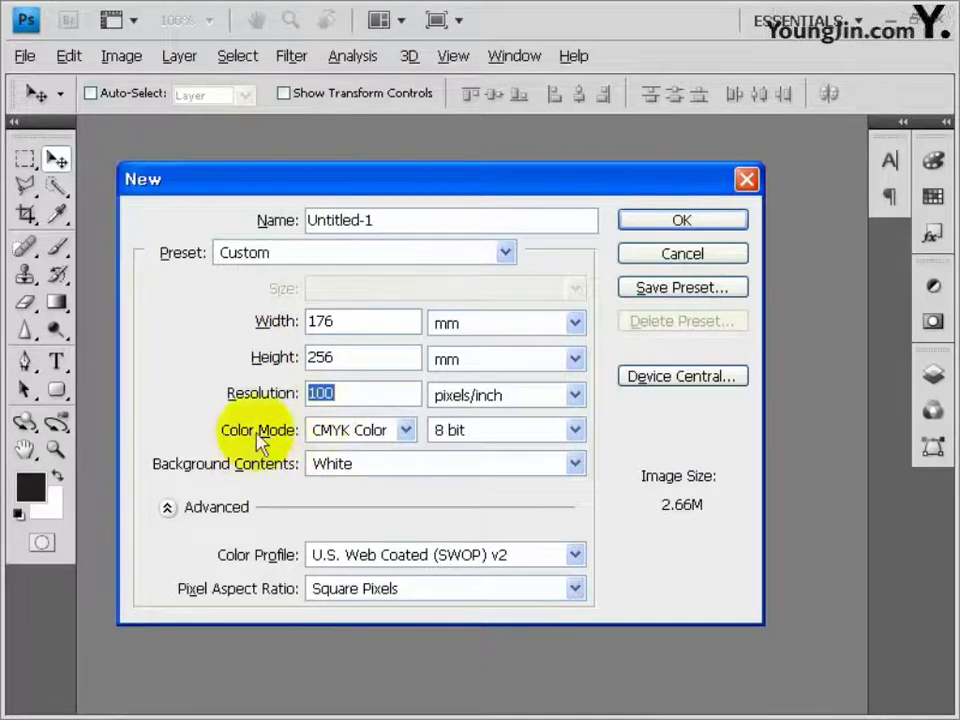
pyautogui.click(660, 224)
pyautogui.doubleClick(25, 448)
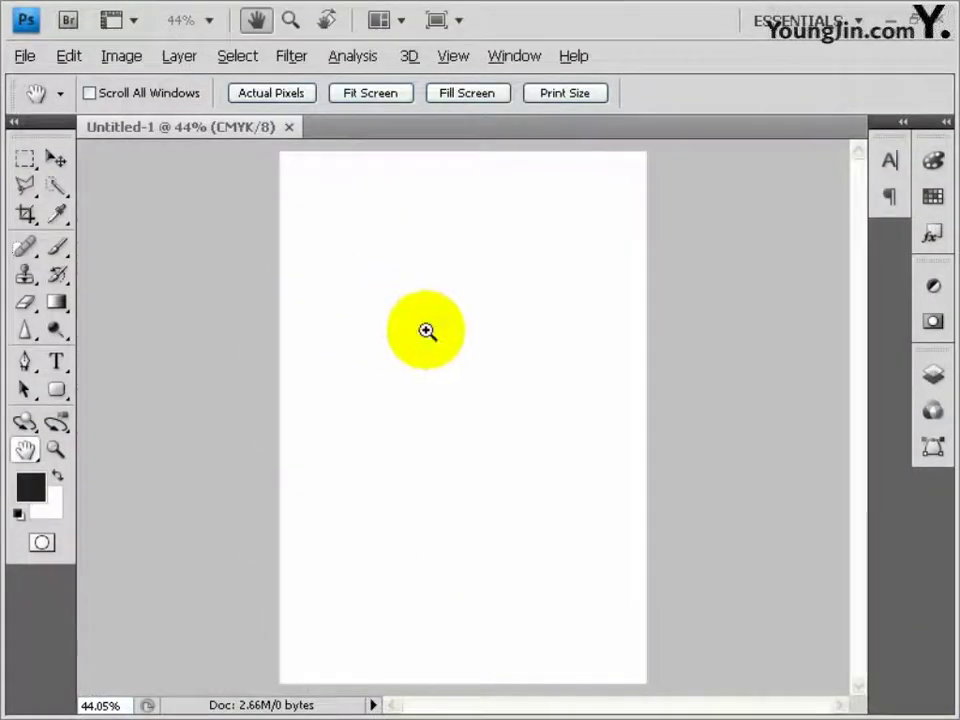
# - Paste the copied grid into the new document as pixels and commit its placement
pyautogui.hotkey('ctrl', 'v')
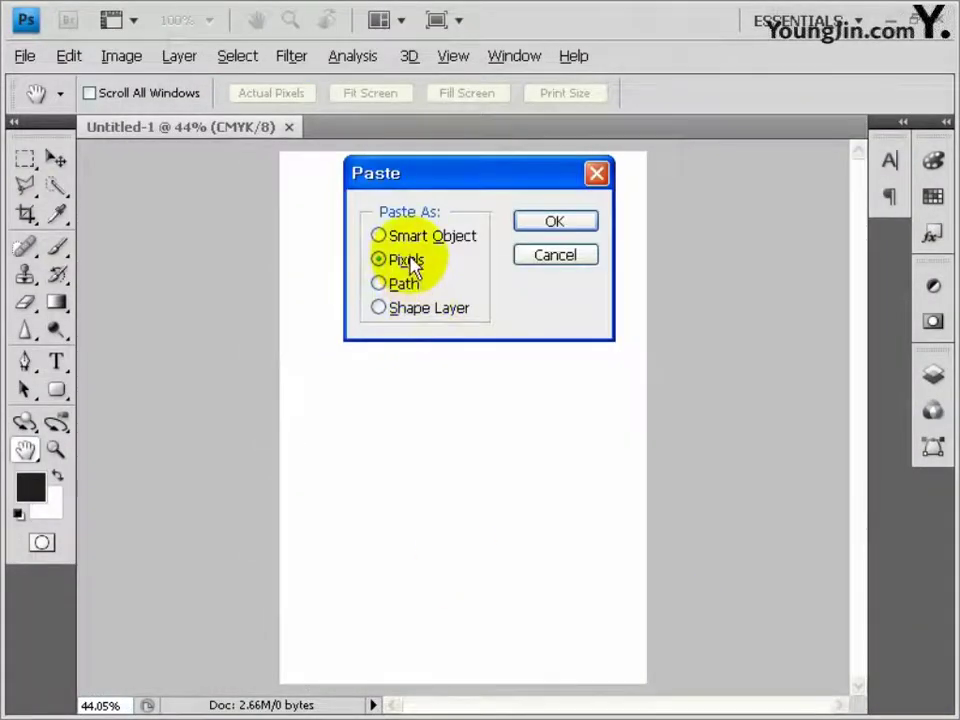
pyautogui.click(527, 224)
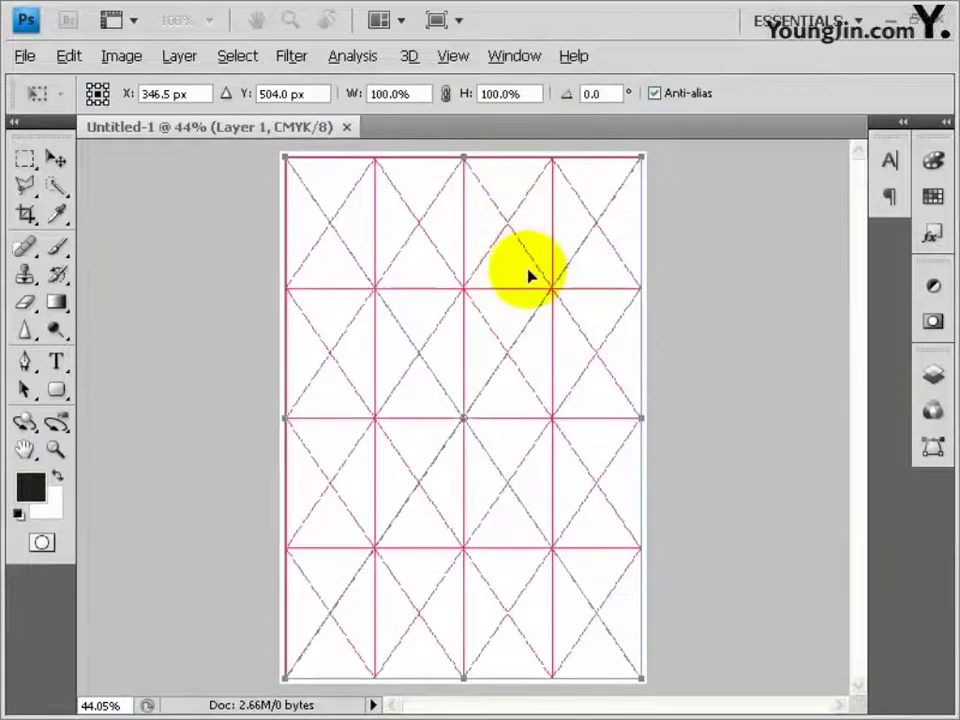
pyautogui.press('Return')
pyautogui.press('h')
# - Rename the pasted grid layer 그리드 and lock it completely
pyautogui.click(933, 376)
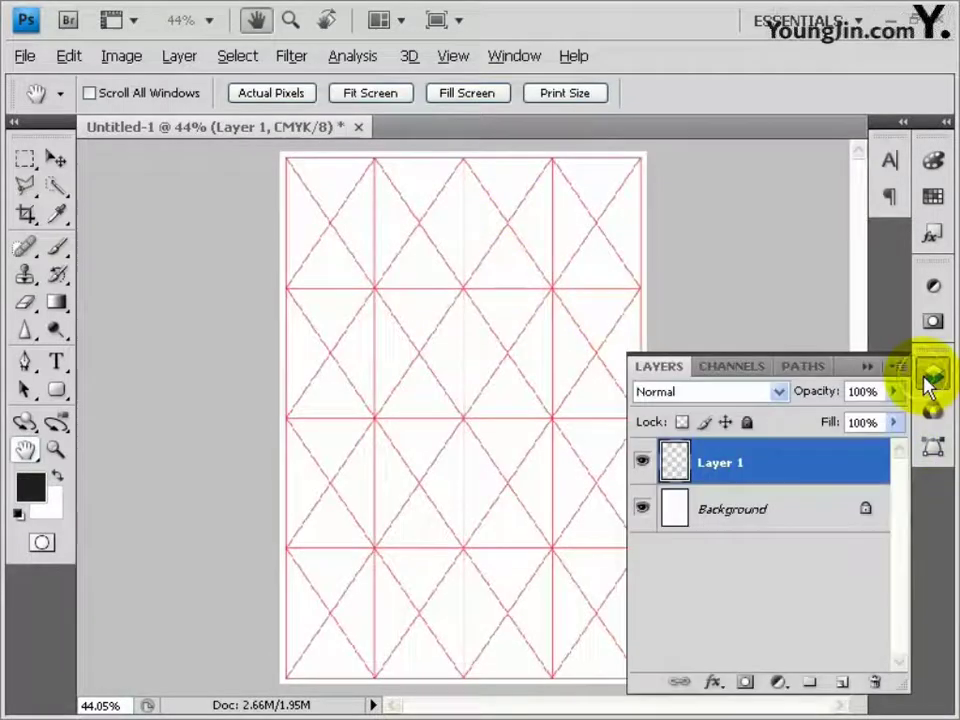
pyautogui.doubleClick(722, 463)
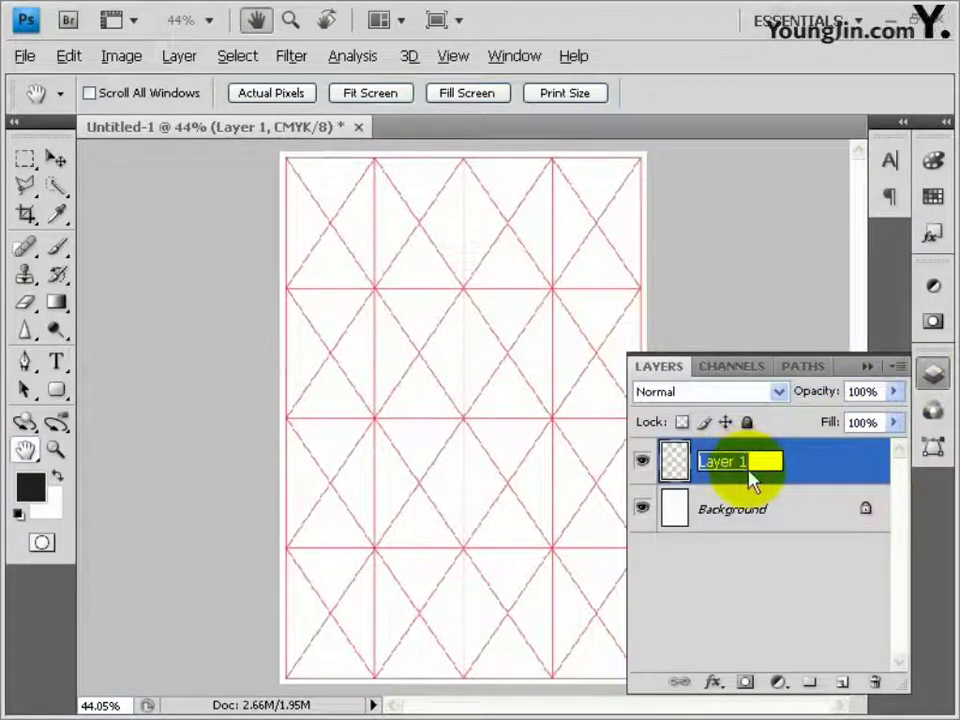
pyautogui.write('그리드')
pyautogui.press('Return')
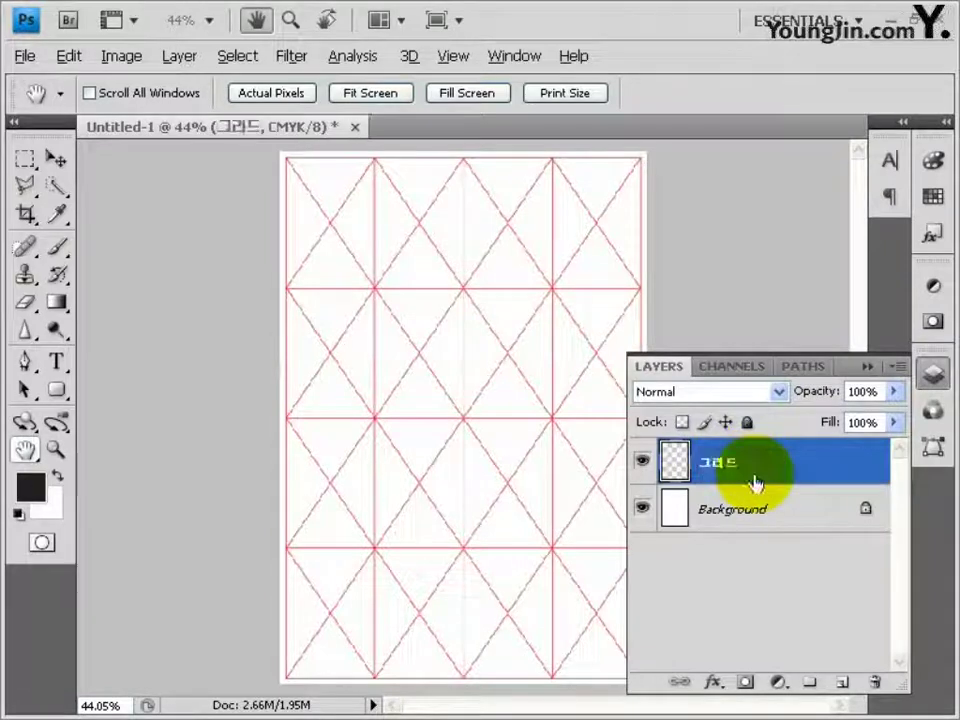
pyautogui.click(747, 422)
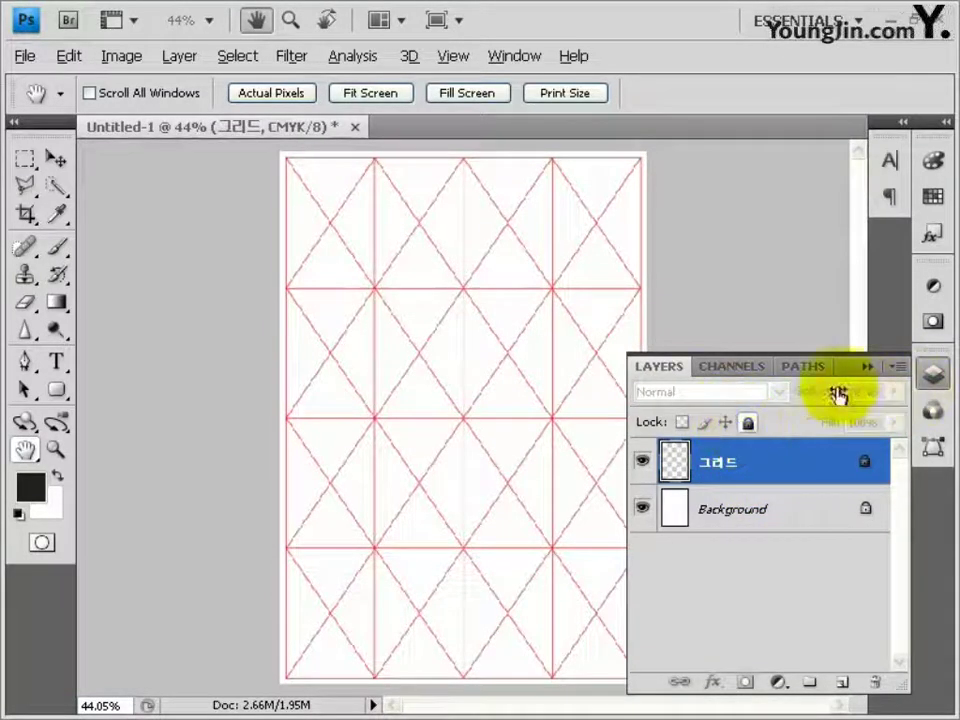
# - Save the document in the 01 folder as 포토샵작업 in Photoshop format
pyautogui.hotkey('ctrl', 's')
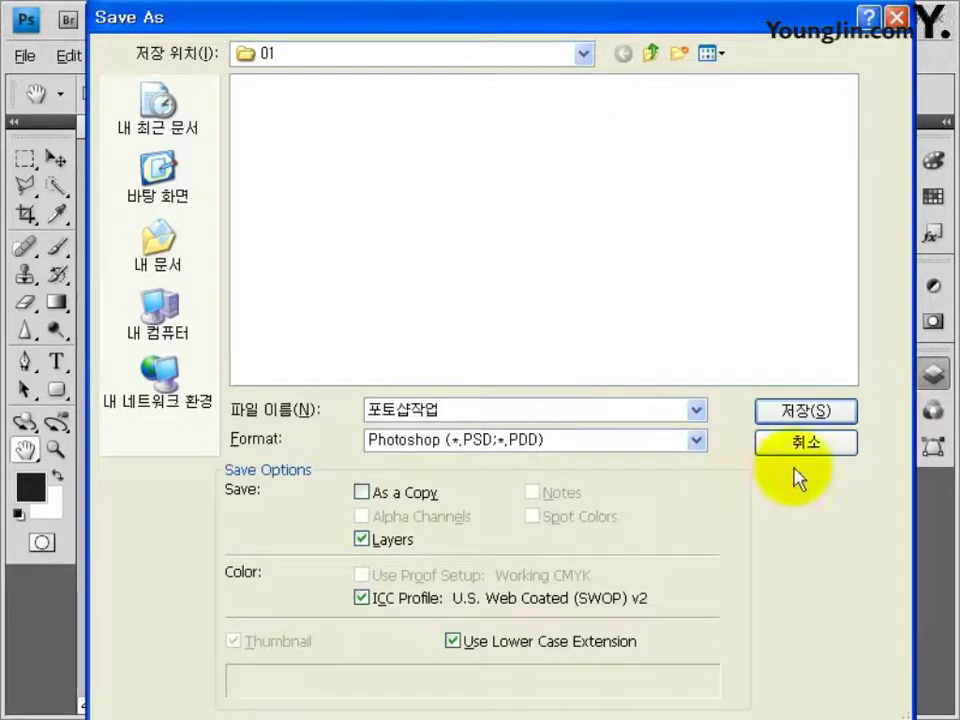
pyautogui.click(815, 410)
pyautogui.click(750, 220)
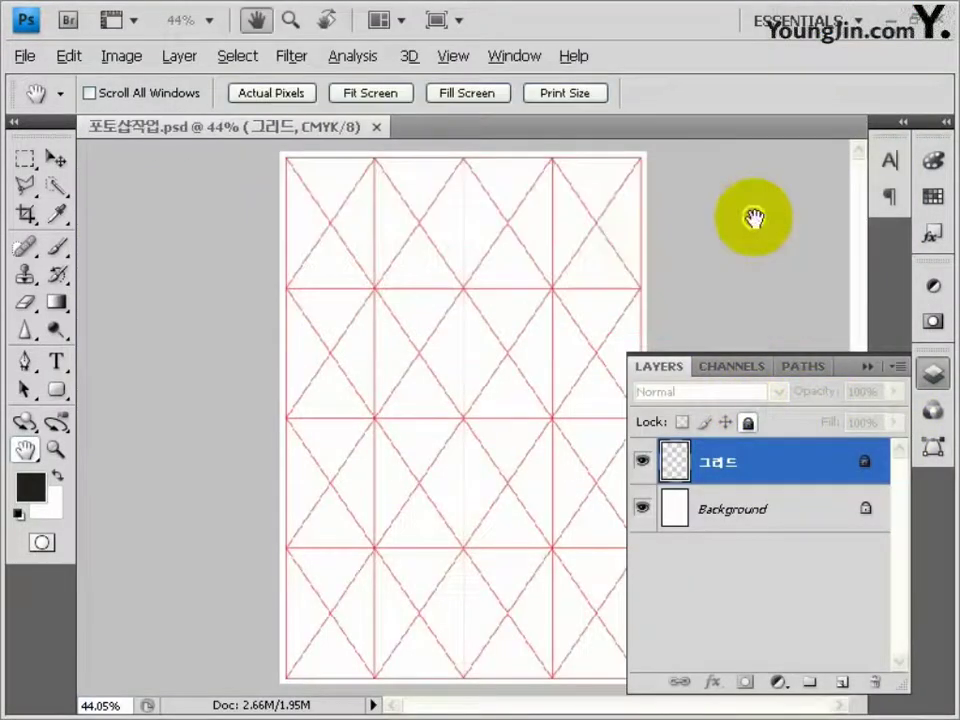
# - Select the Background layer and set the background swatch colour to C 40, M 60, Y 70, K 50
pyautogui.click(706, 514)
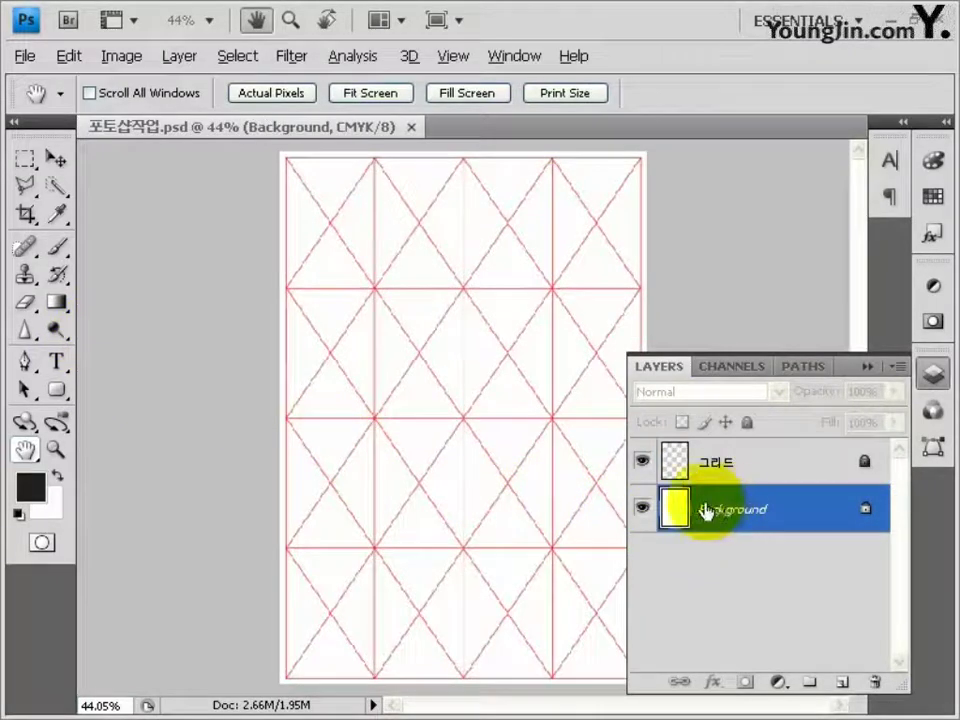
pyautogui.click(30, 485)
pyautogui.click(722, 130)
pyautogui.click(55, 510)
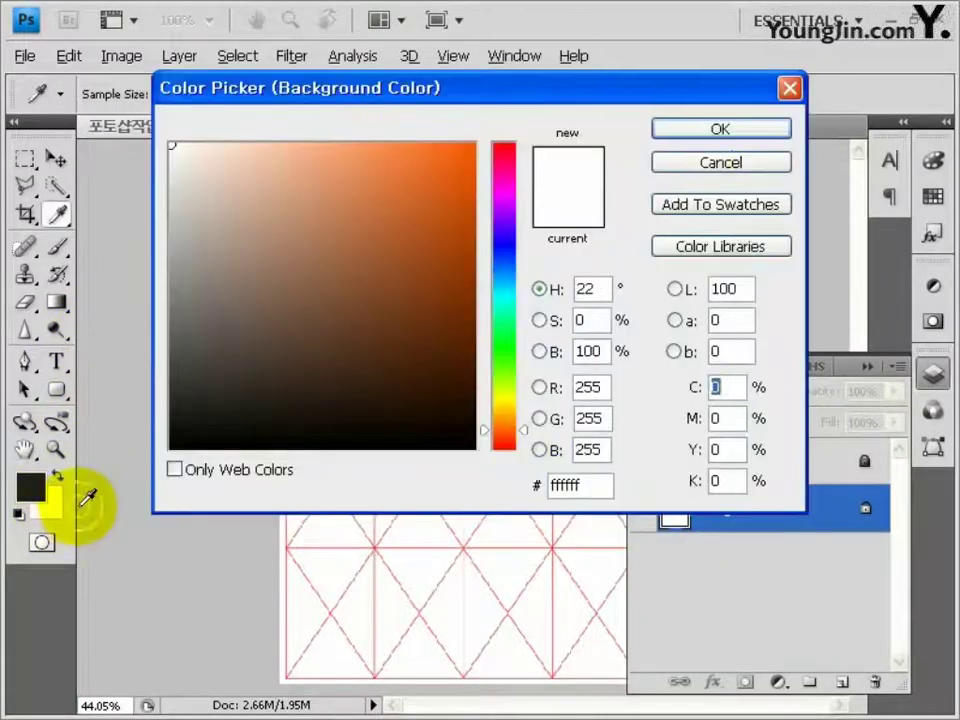
pyautogui.write('40')
pyautogui.press('Tab')
pyautogui.write('60')
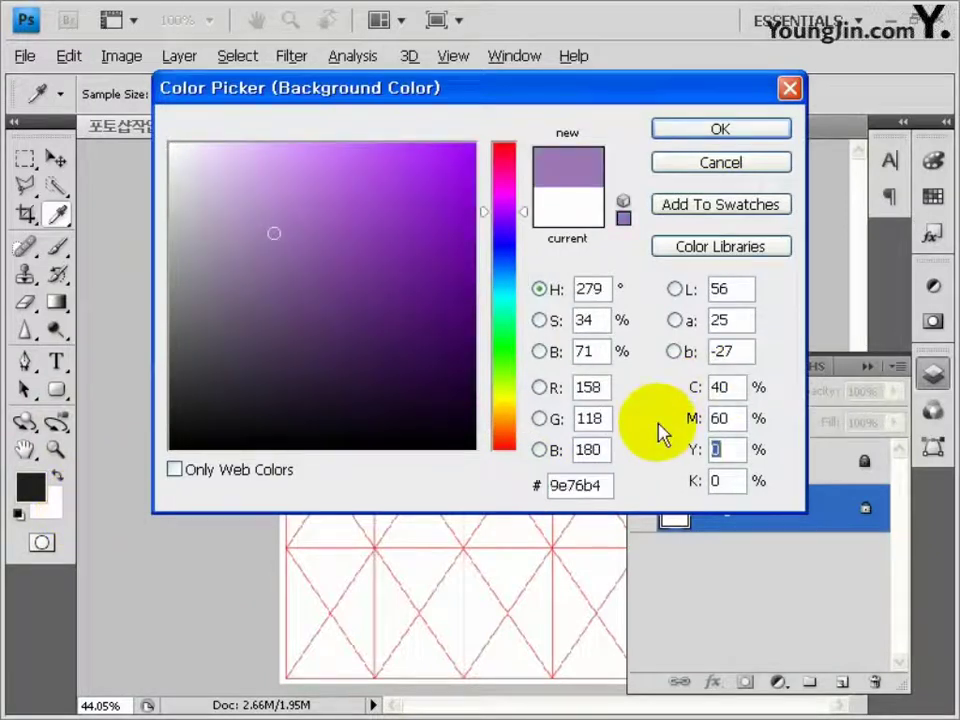
pyautogui.write('70')
pyautogui.press('Tab')
pyautogui.write('50')
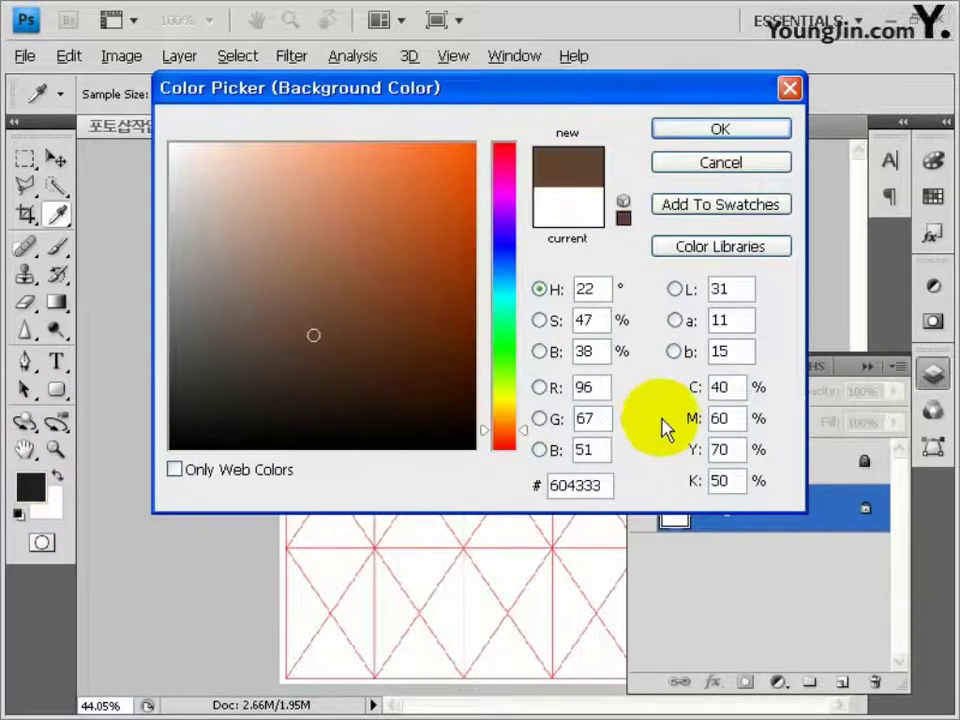
pyautogui.click(735, 133)
# - Fill the Background layer with a vertical linear gradient from black at the page's top to brown at its bottom
pyautogui.press('h')
pyautogui.click(59, 305)
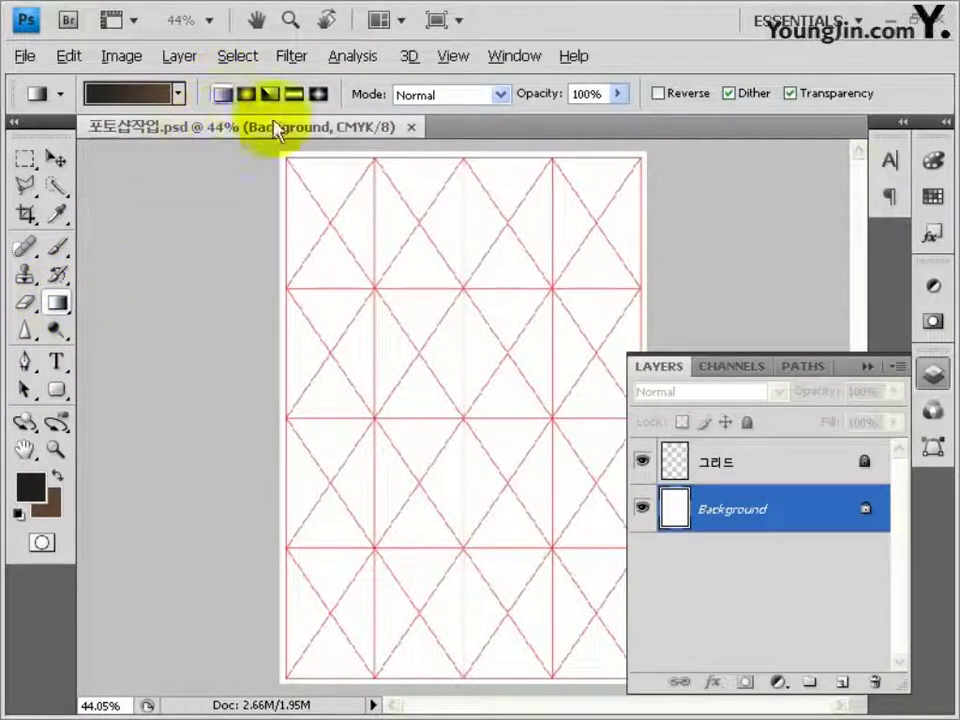
pyautogui.moveTo(461, 182); pyautogui.dragTo(474, 672)
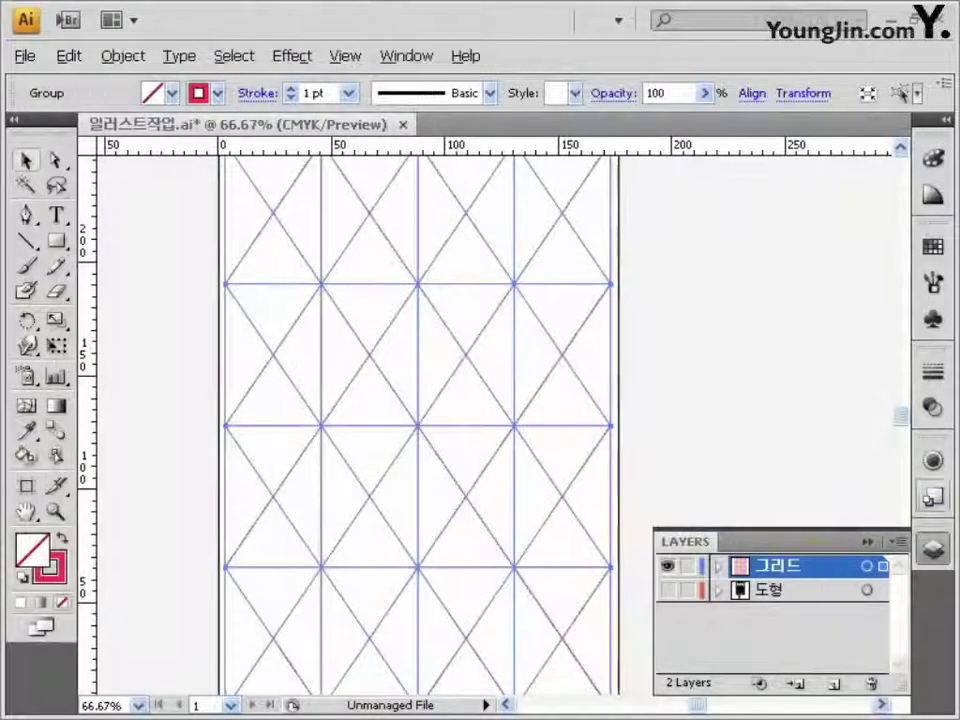
# - In Illustrator, show the 도형 layer, hide the 그리드 layer and select the ornamental pattern shape for copying
pyautogui.click(667, 590)
pyautogui.click(667, 566)
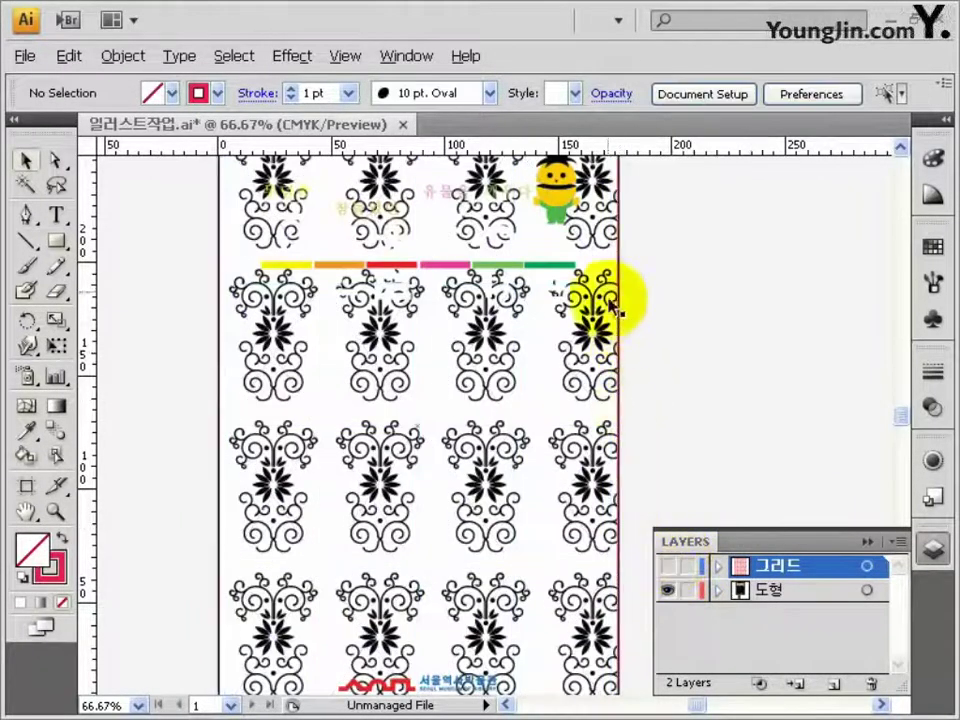
pyautogui.moveTo(672, 290); pyautogui.dragTo(590, 375)
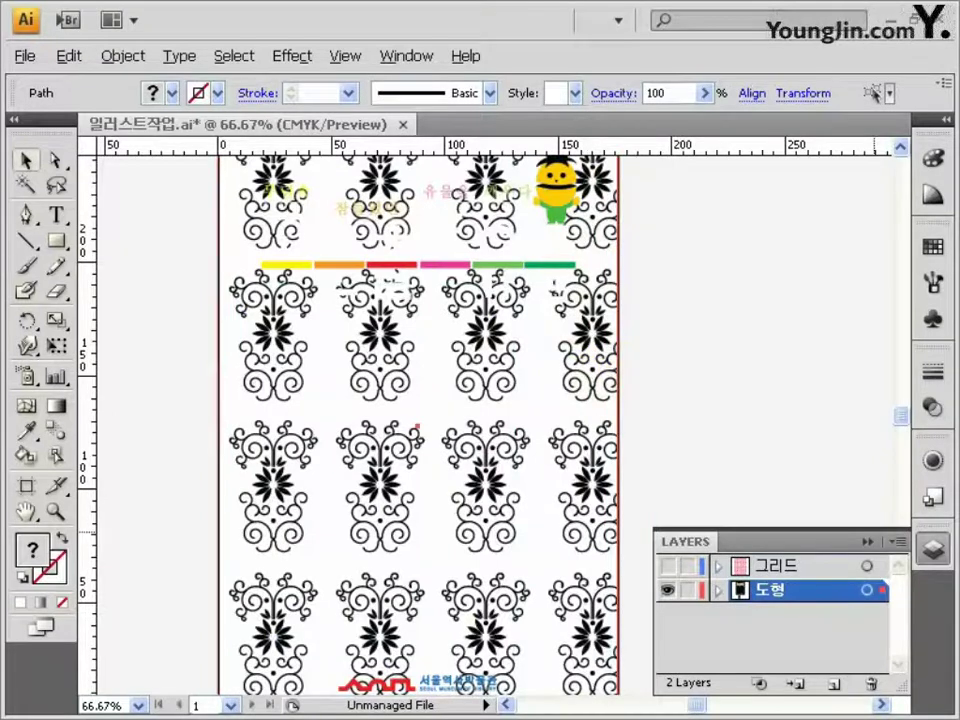
# - Switch to Photoshop, paste the ornamental pattern as pixels above the Background layer and commit its placement
pyautogui.hotkey('alt', 'Tab')
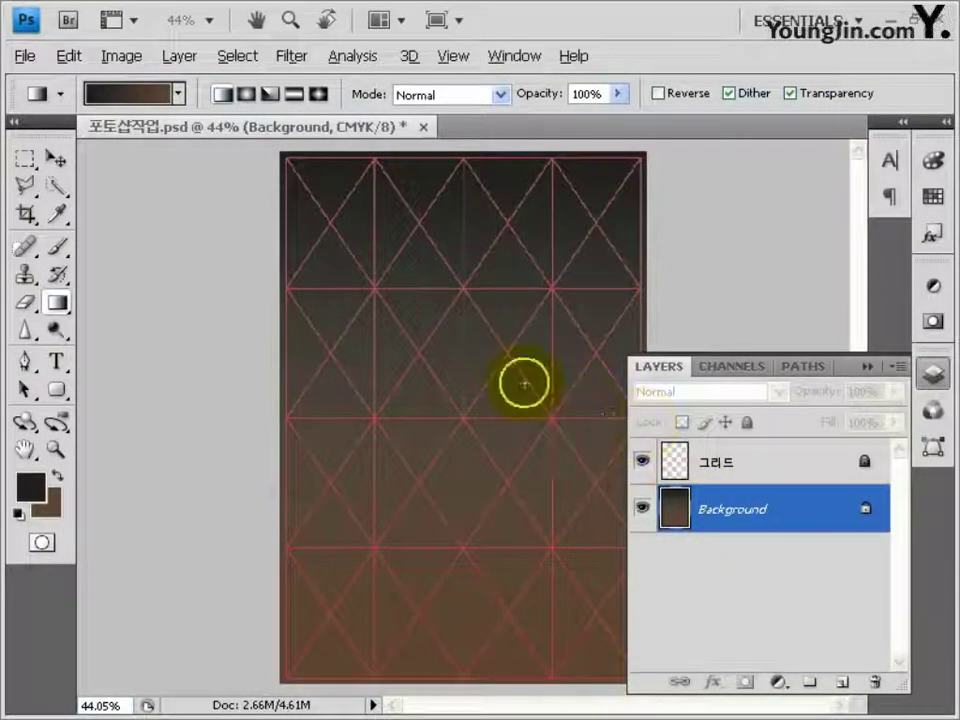
pyautogui.hotkey('ctrl', 'v')
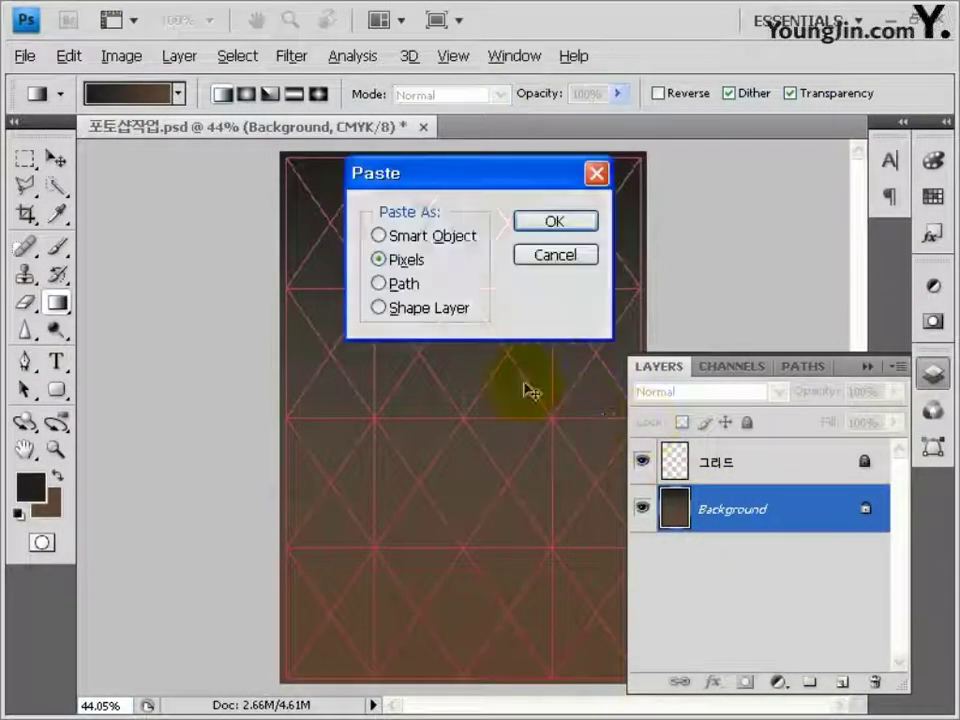
pyautogui.click(555, 221)
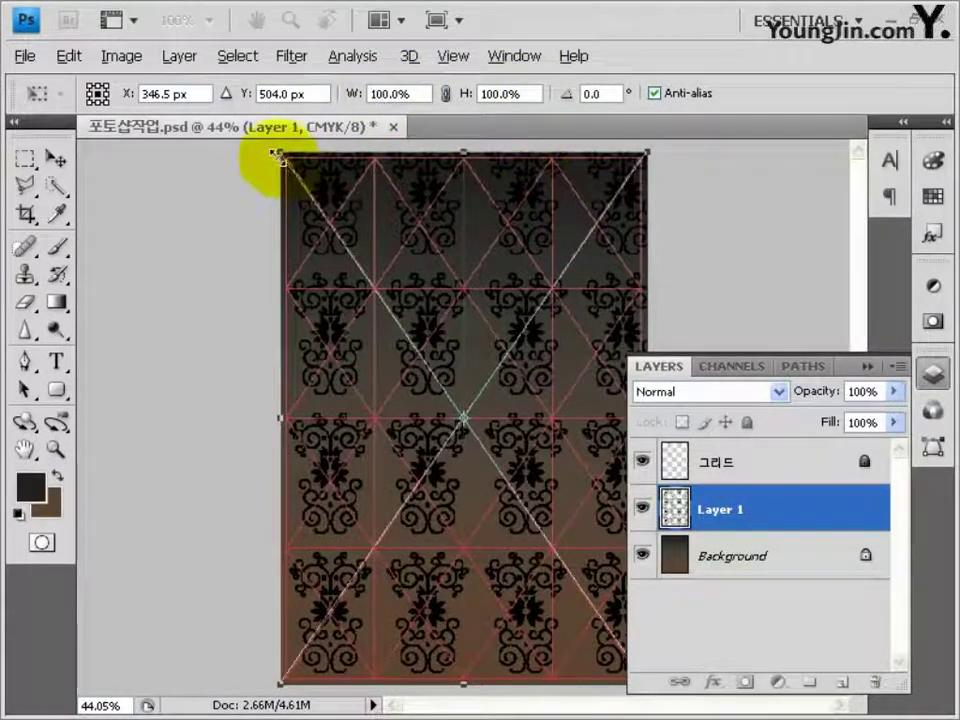
pyautogui.press('Return')
pyautogui.press('g')
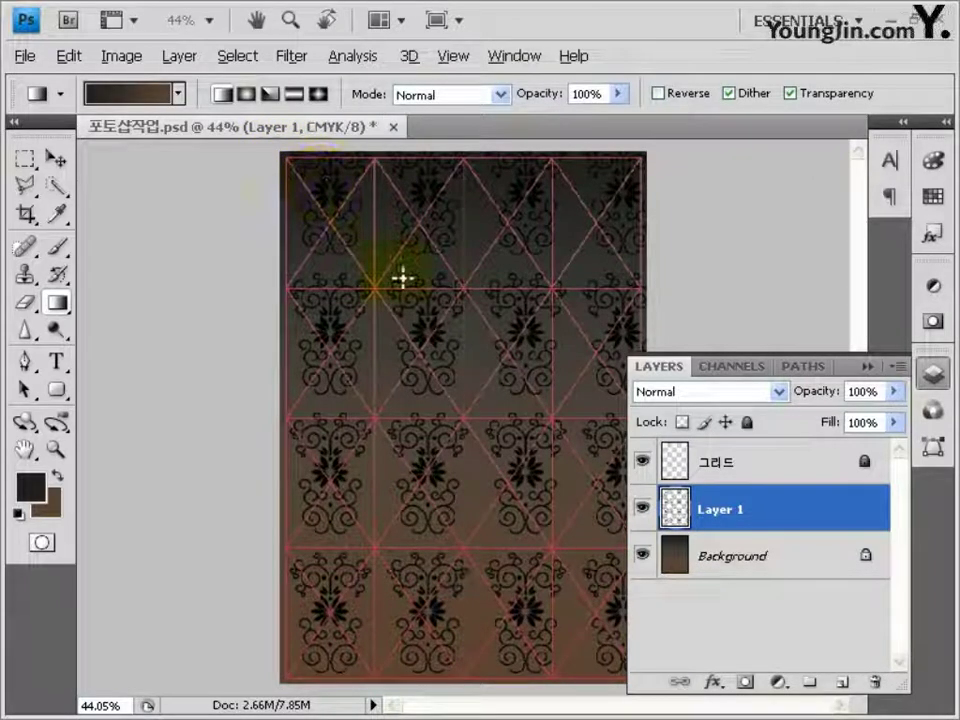
# - Rename the pasted pattern layer 패턴 and lock its transparent pixels
pyautogui.click(723, 511)
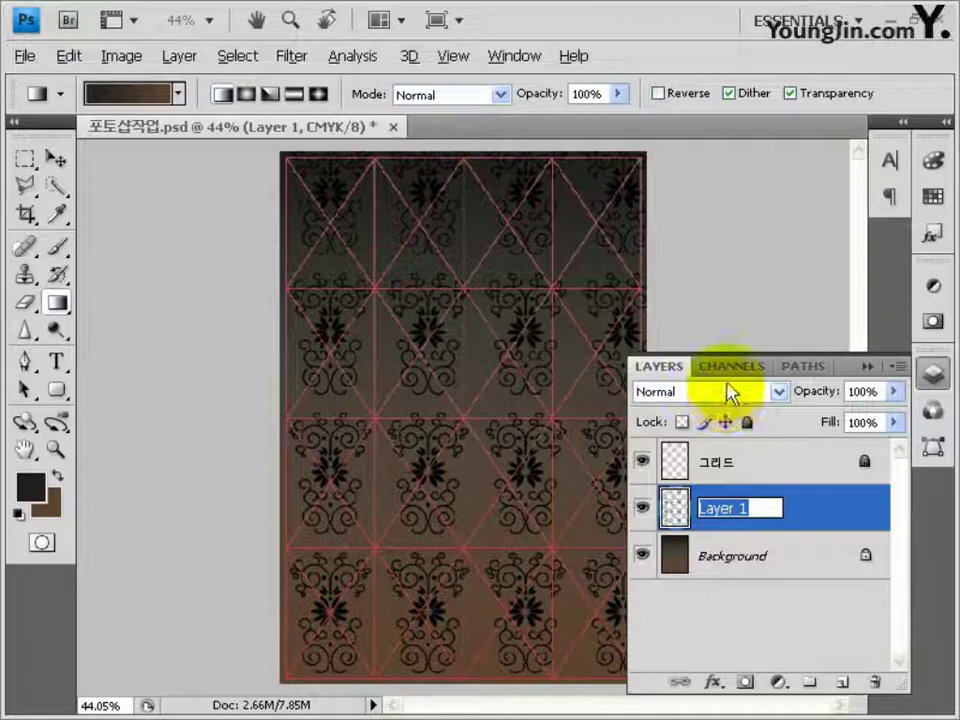
pyautogui.write('패턴')
pyautogui.press('Return')
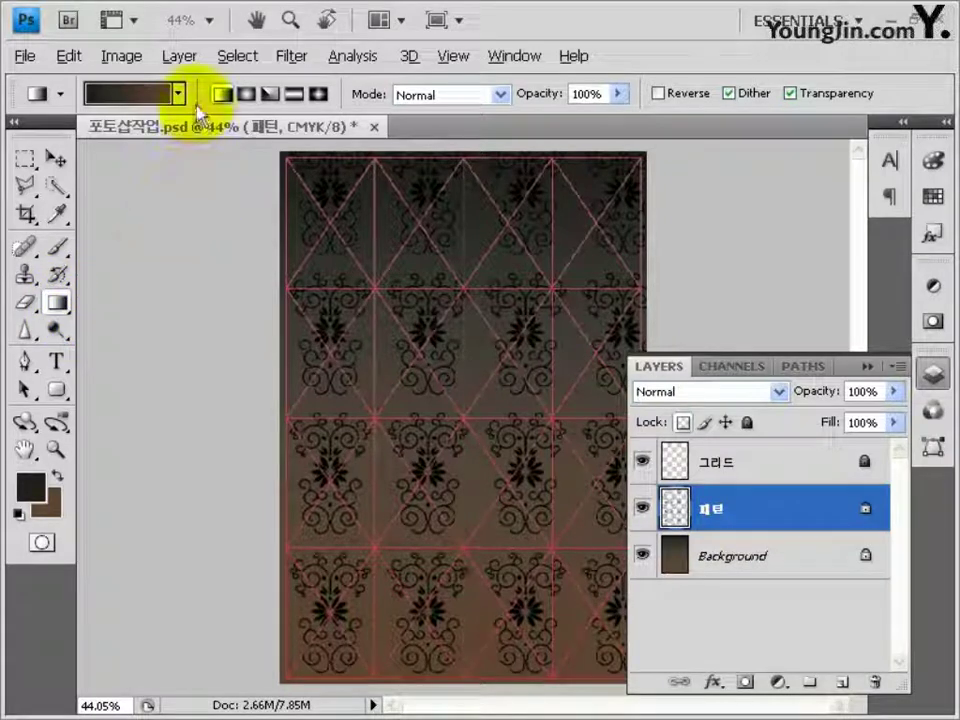
# - Edit the gradient so its starting colour stop is C 50, M 50, Y 50, K 30
pyautogui.click(150, 96)
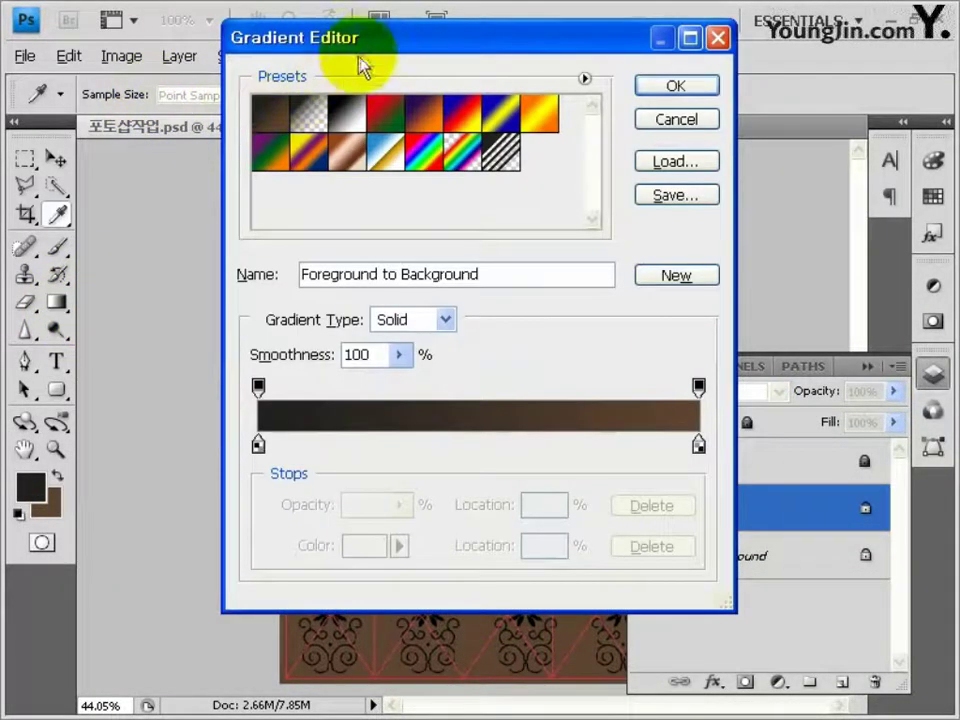
pyautogui.moveTo(359, 54); pyautogui.dragTo(348, 133)
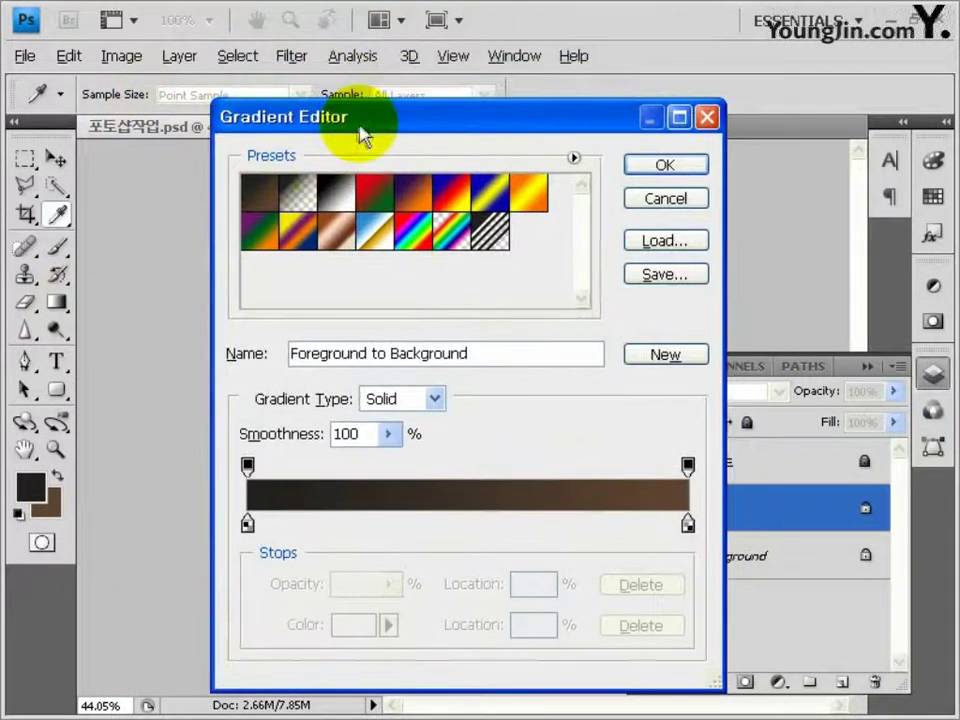
pyautogui.click(247, 522)
pyautogui.click(353, 625)
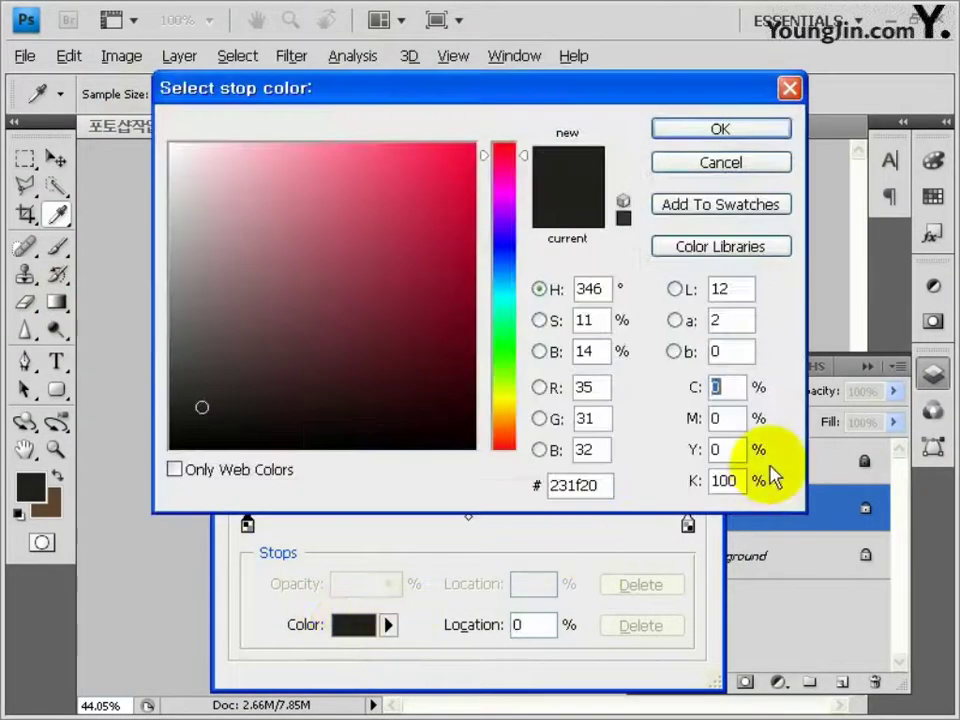
pyautogui.write('50')
pyautogui.press('Tab')
pyautogui.write('50')
pyautogui.press('Tab')
pyautogui.write('50')
pyautogui.press('Tab')
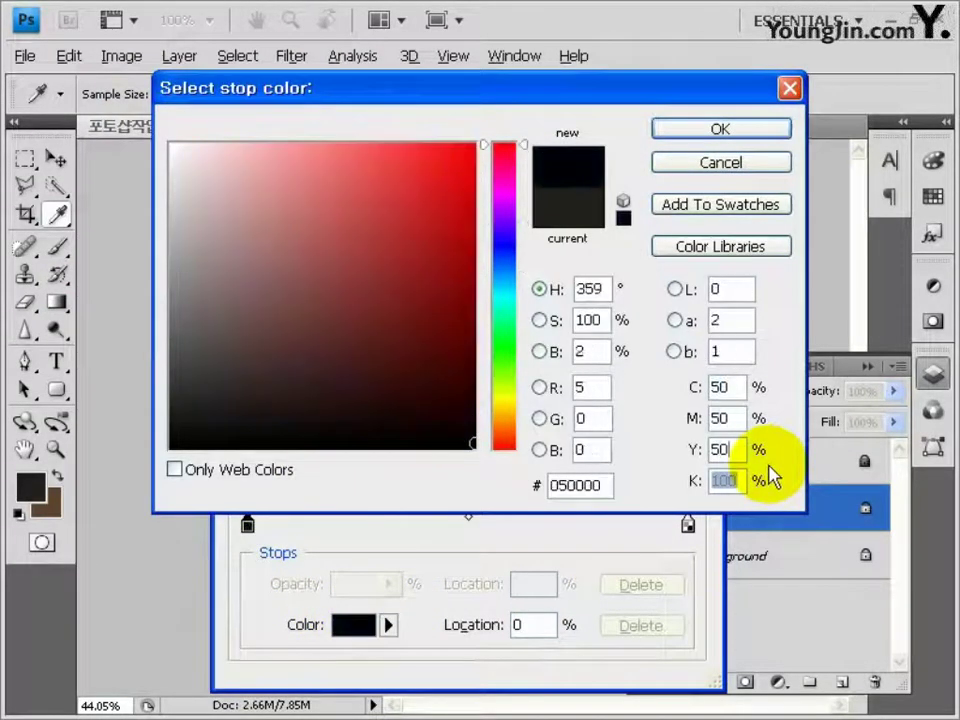
pyautogui.write('30')
pyautogui.click(735, 130)
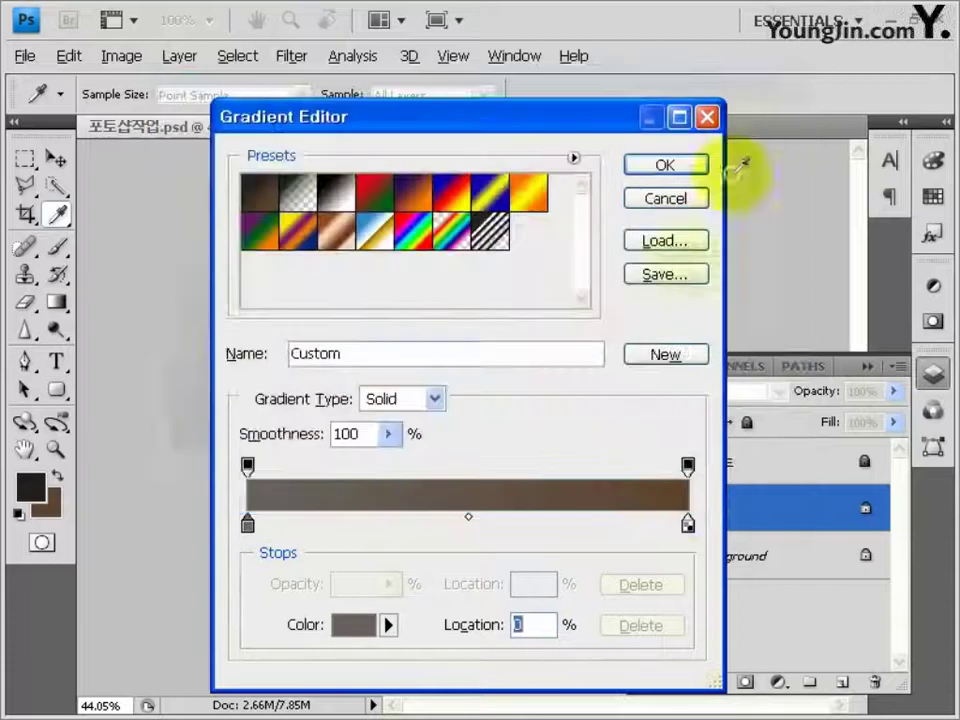
# - Set the gradient's end stop to C 40, M 60, Y 70, K 30 and apply it vertically down the 패턴 layer
pyautogui.click(688, 524)
pyautogui.click(355, 625)
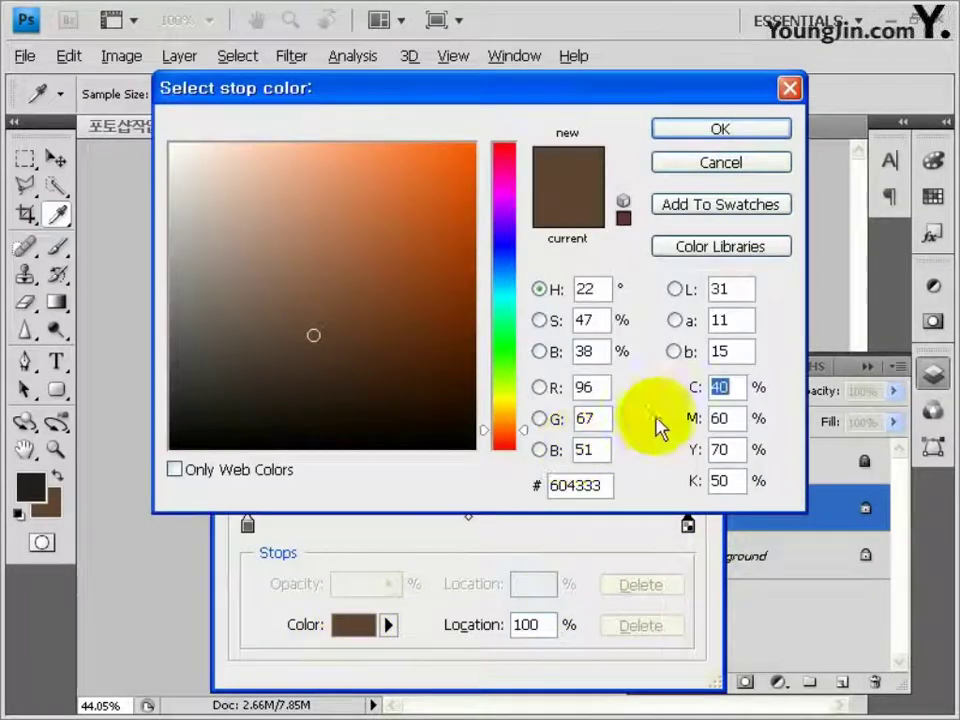
pyautogui.doubleClick(722, 481)
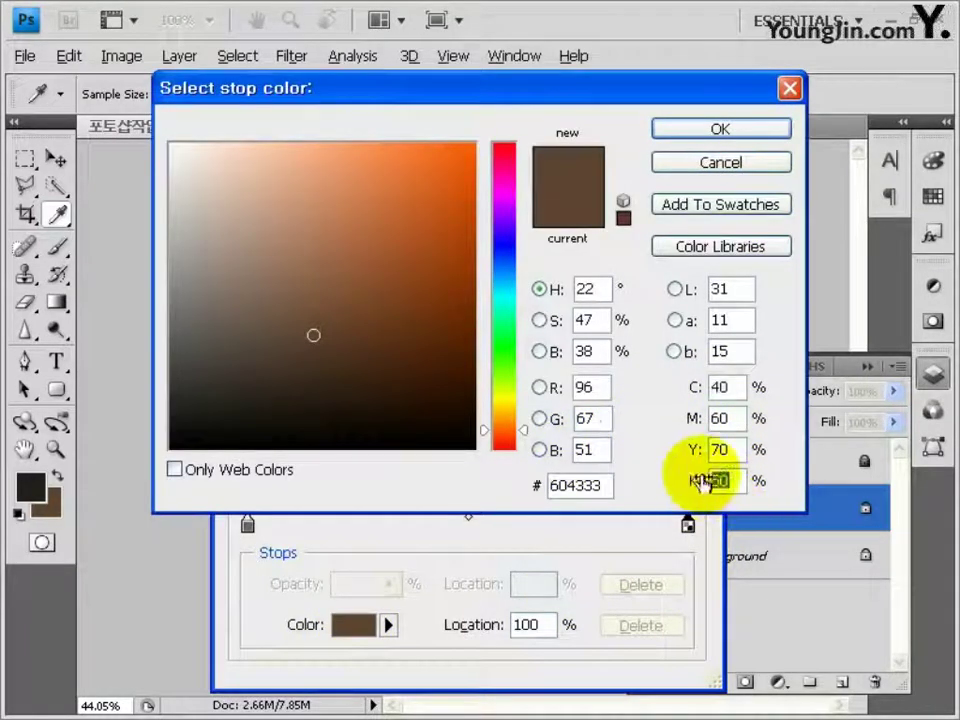
pyautogui.write('30')
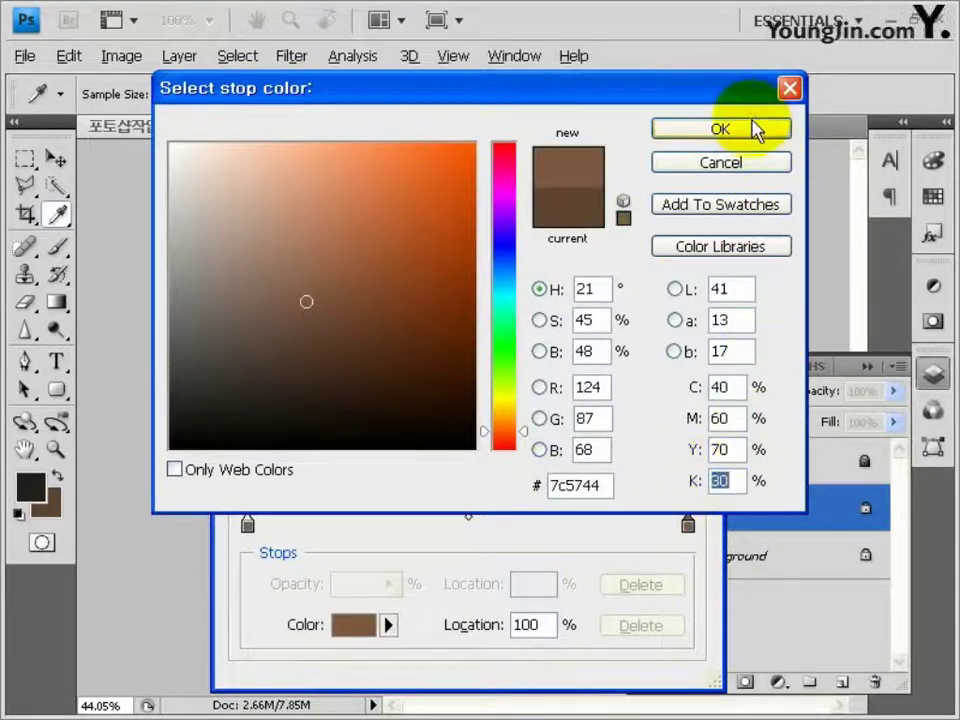
pyautogui.click(750, 130)
pyautogui.click(680, 170)
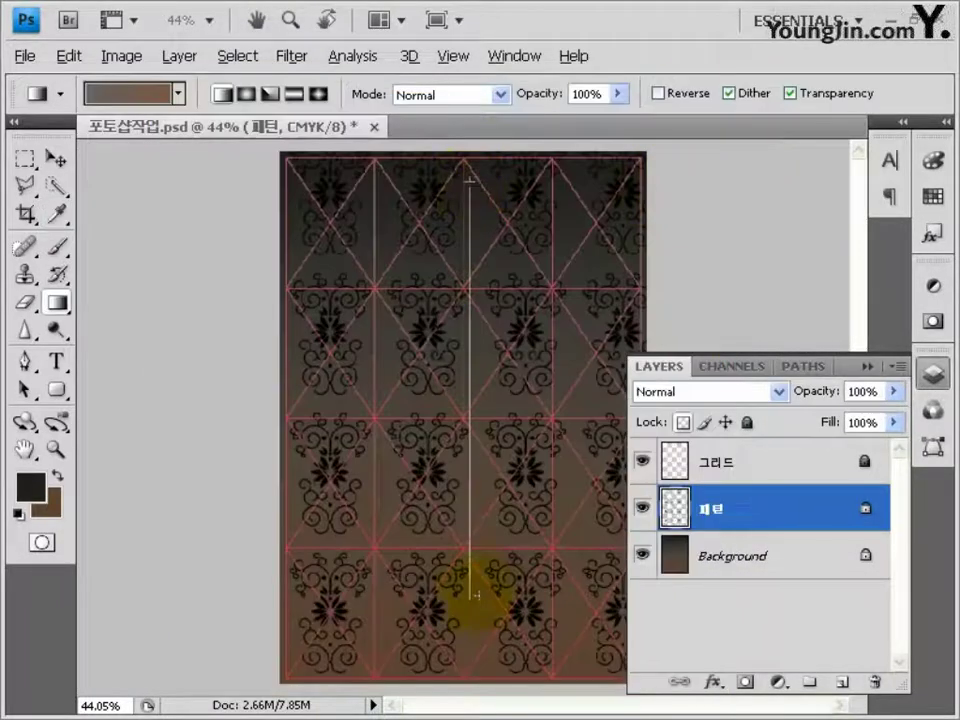
pyautogui.moveTo(470, 638); pyautogui.dragTo(474, 688)
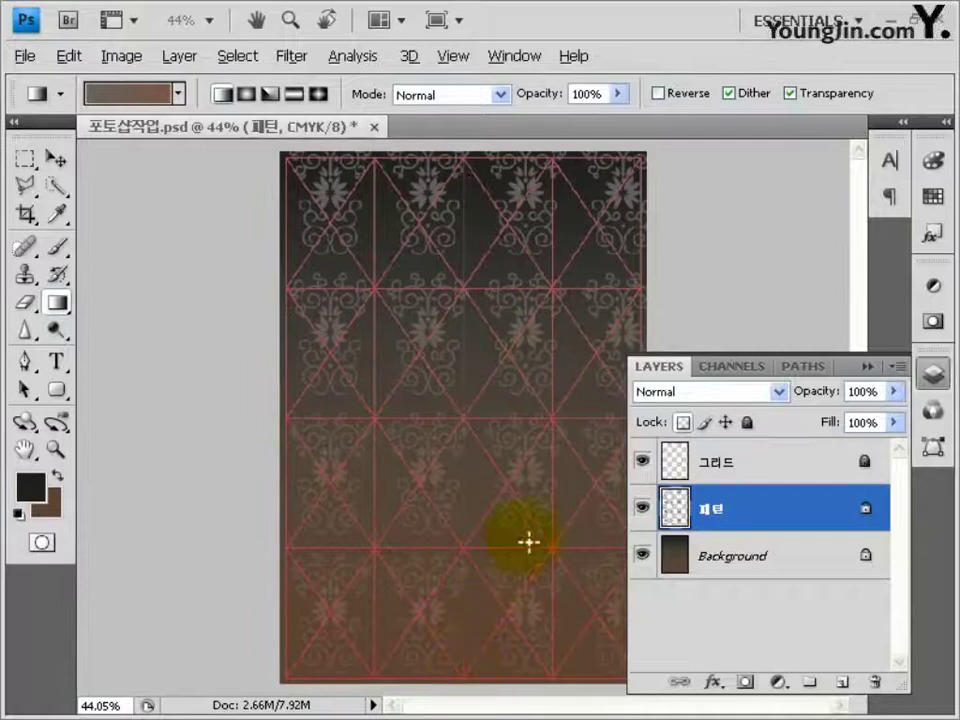
# - Open 금관 from the 수험자료 folder, select the whole crown image and paste a copy above the 패턴 layer in 포토샵작업.psd
pyautogui.click(24, 56)
pyautogui.click(45, 97)
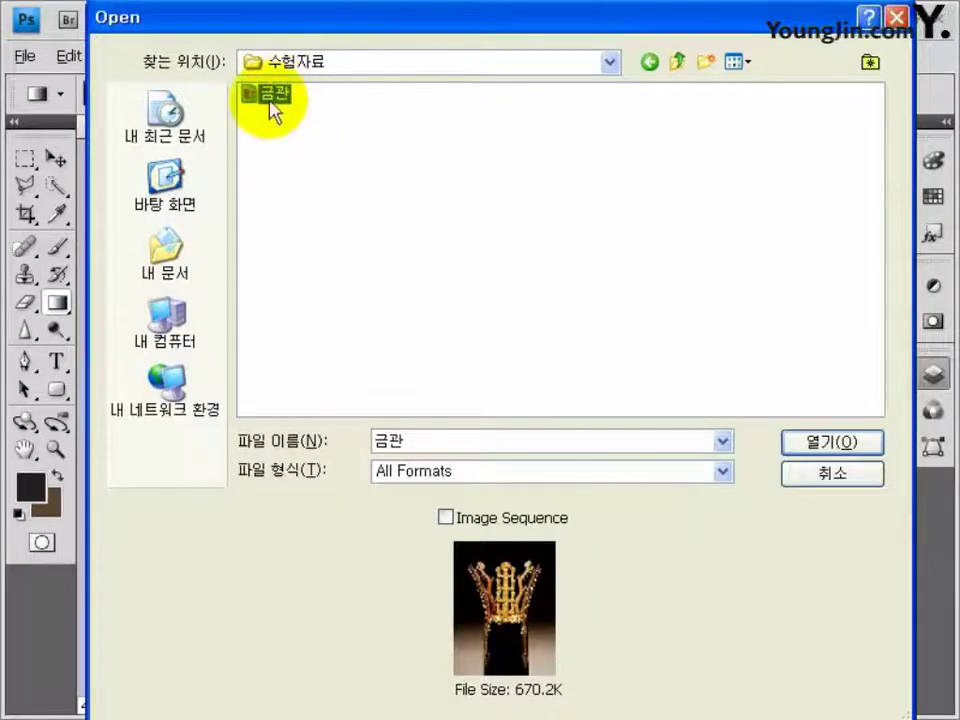
pyautogui.click(812, 441)
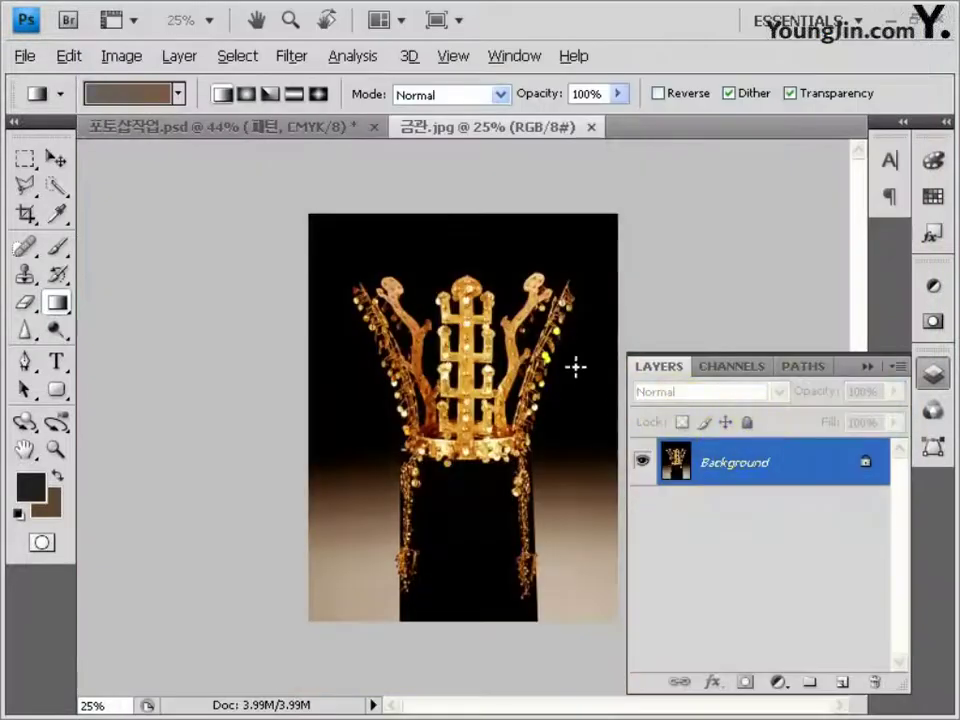
pyautogui.hotkey('ctrl', 'a')
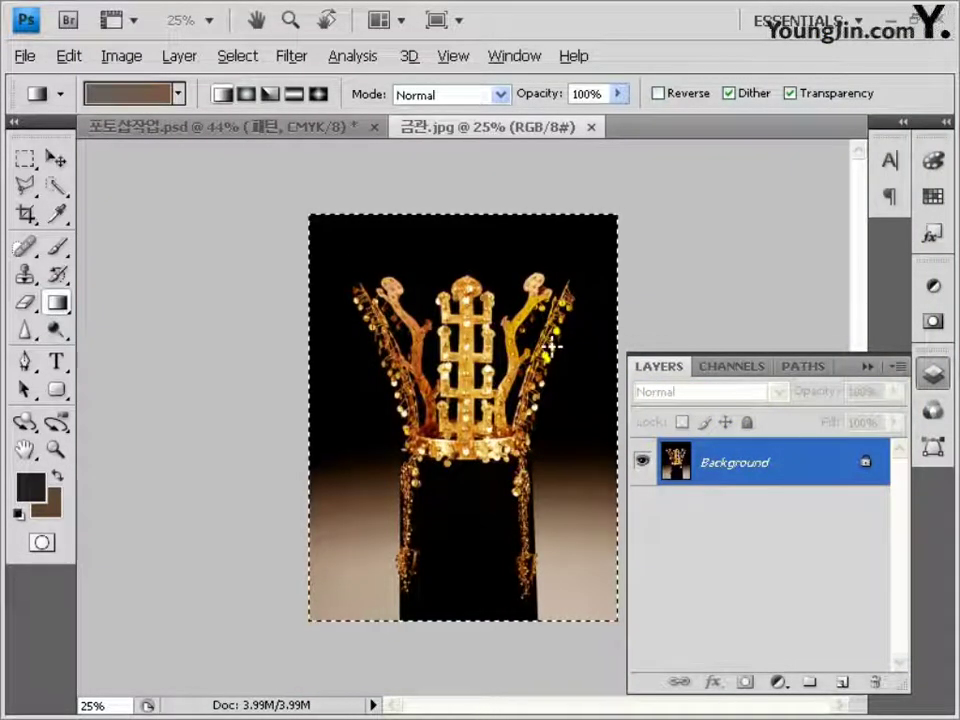
pyautogui.click(316, 131)
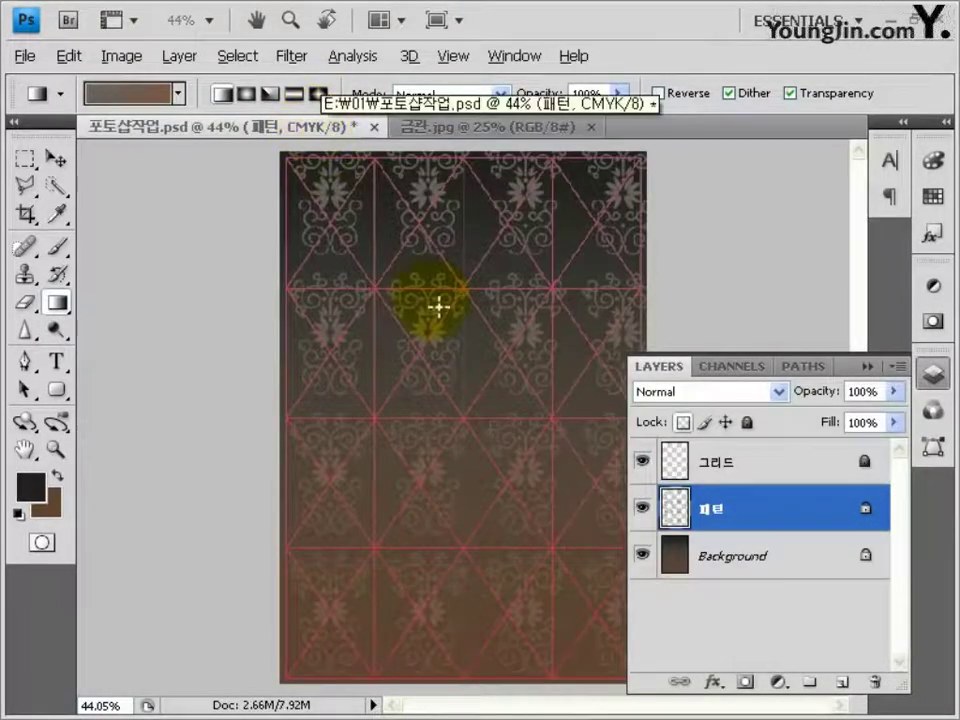
pyautogui.moveTo(460, 341); pyautogui.dragTo(460, 343)
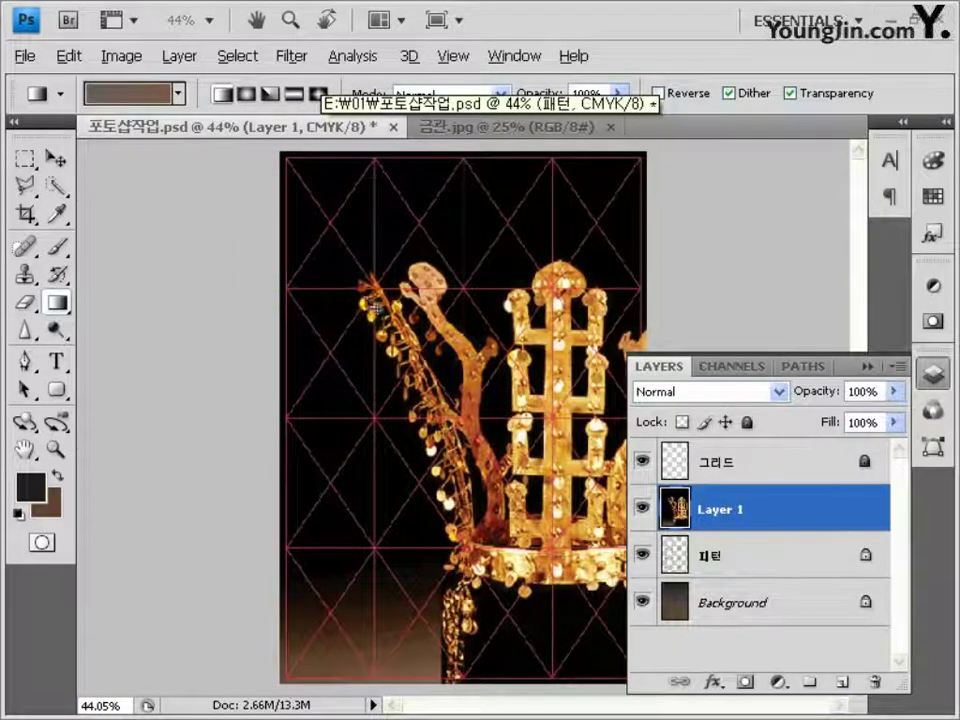
# - Scale down the pasted crown image proportionally and centre the crown in the lower part of the poster
pyautogui.hotkey('ctrl', 't')
pyautogui.moveTo(565, 321); pyautogui.dragTo(505, 375)
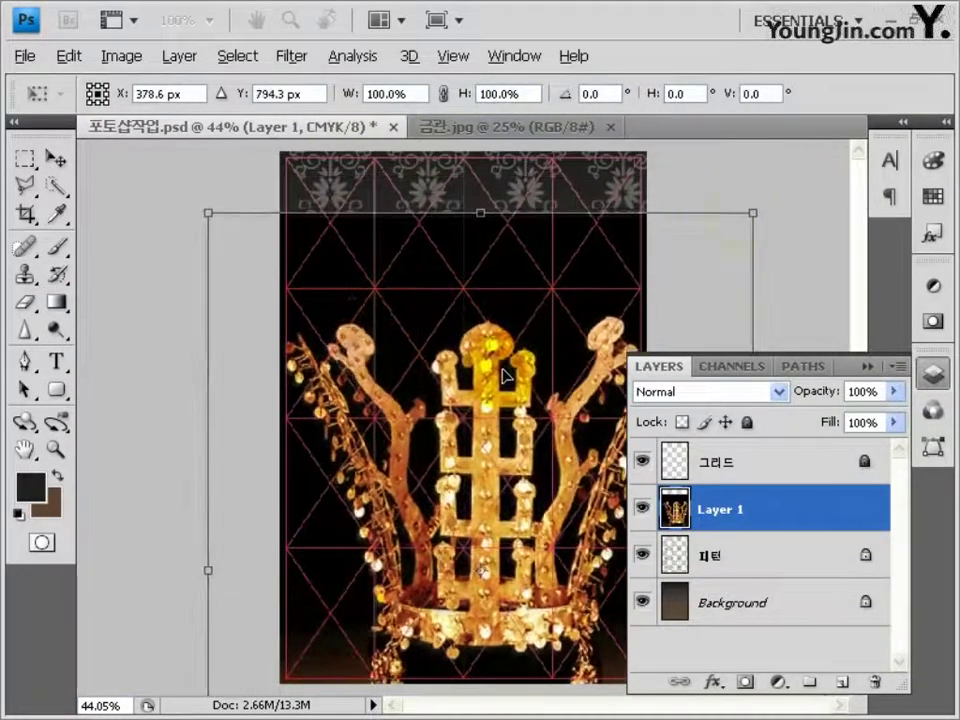
pyautogui.moveTo(752, 213); pyautogui.dragTo(690, 223)
pyautogui.press('Return')
pyautogui.press('g')
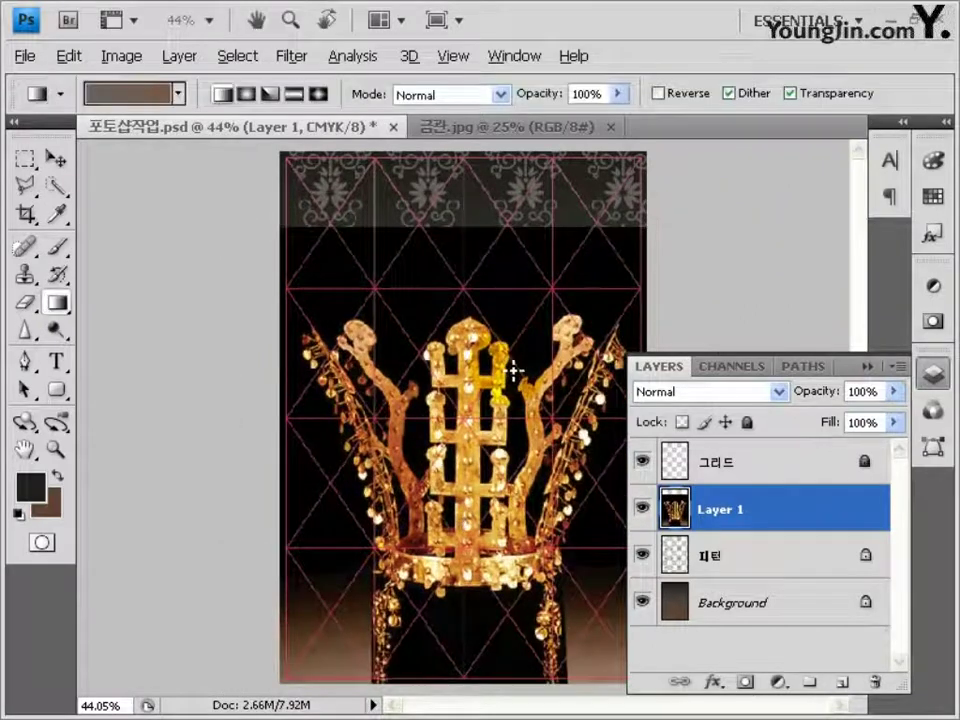
# - Rename the pasted crown layer 금관
pyautogui.doubleClick(710, 508)
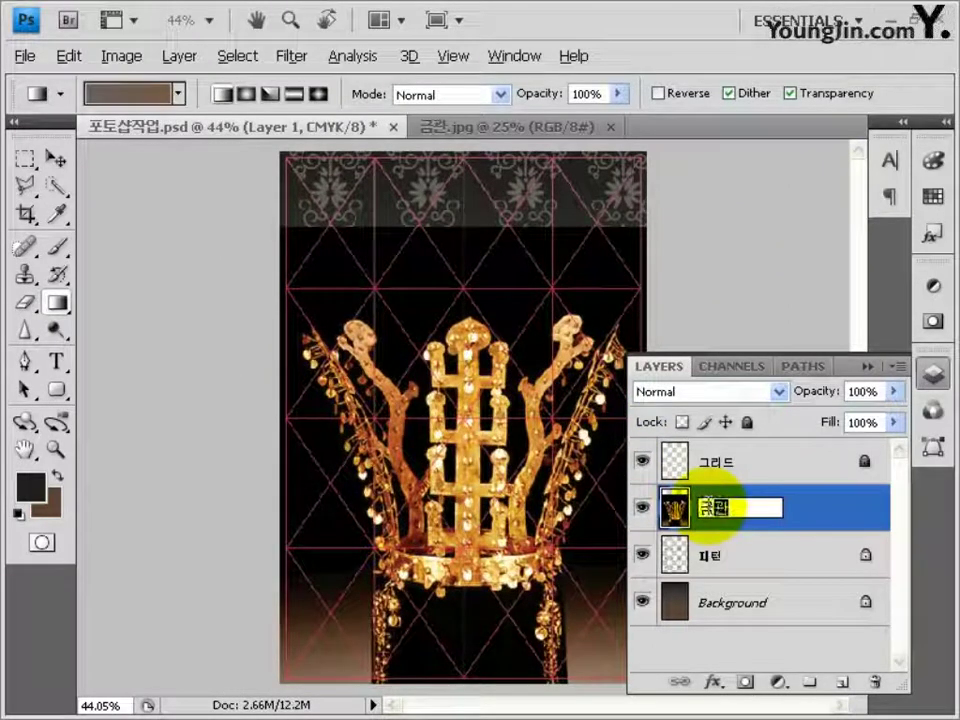
pyautogui.write('금관')
pyautogui.press('Return')
# - Set the background colour to white and add a layer mask to the 금관 layer
pyautogui.click(46, 497)
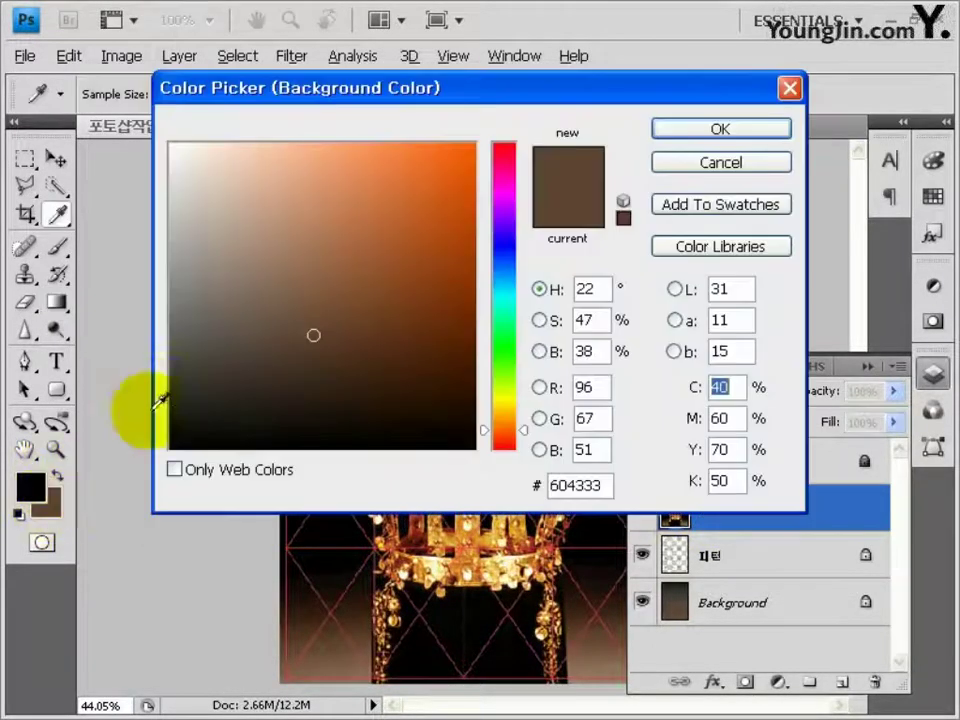
pyautogui.click(170, 143)
pyautogui.click(762, 133)
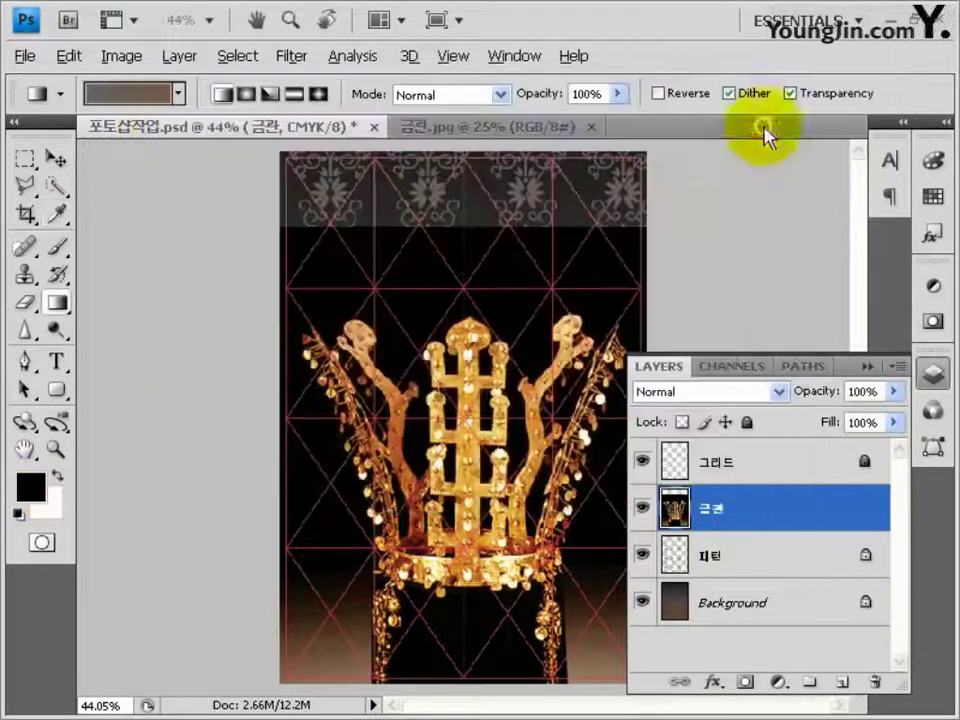
pyautogui.click(745, 683)
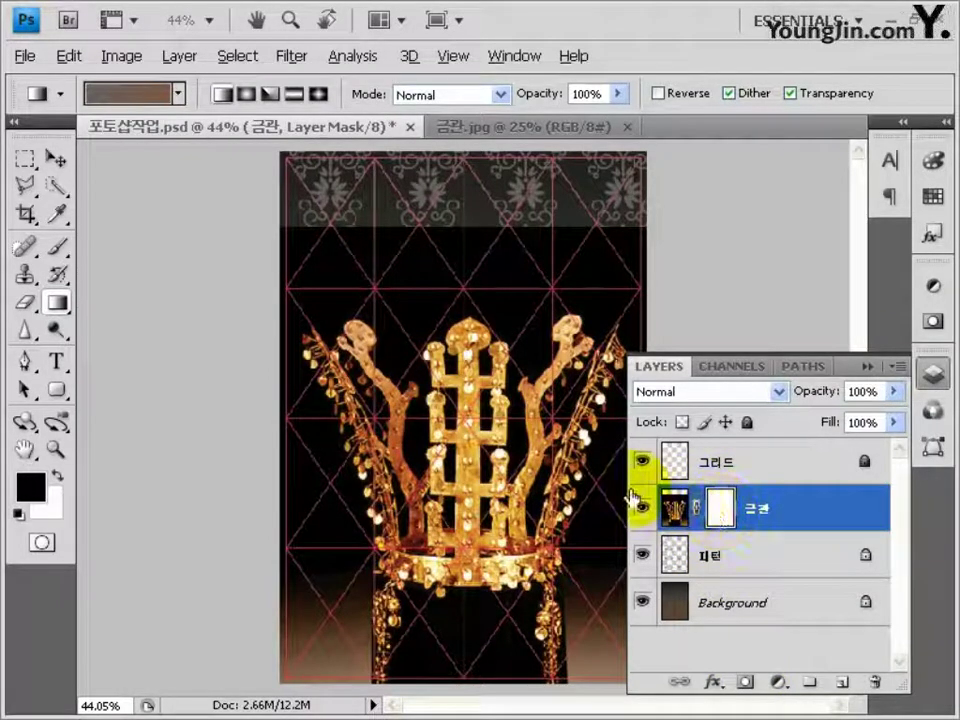
# - Fade the crown photo's top and bottom edges on its mask with linear Foreground to Transparent gradients
pyautogui.click(133, 97)
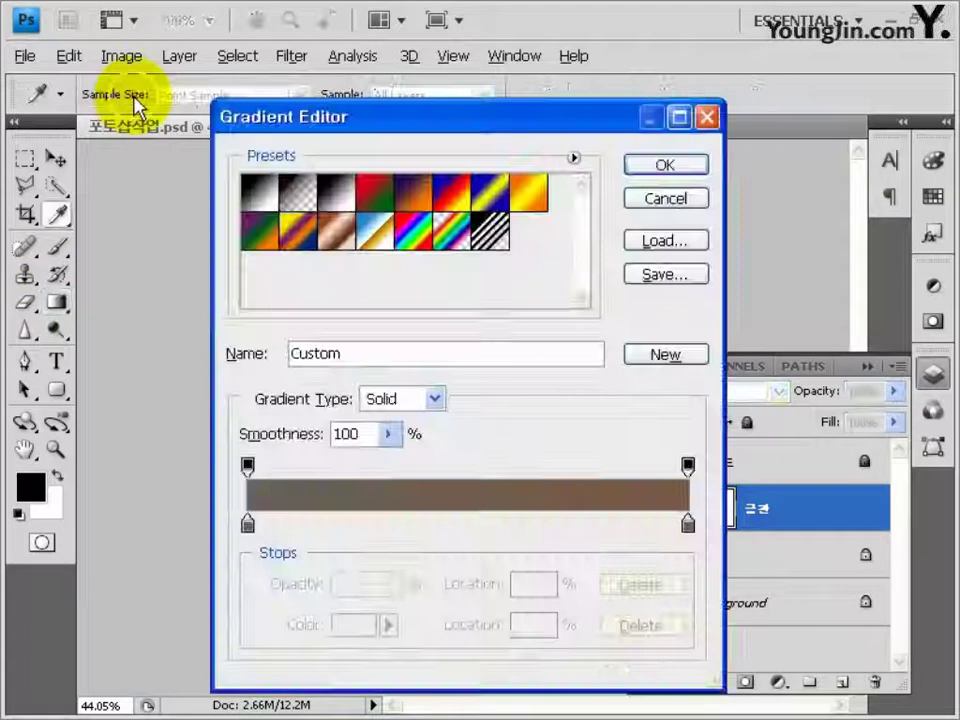
pyautogui.click(297, 200)
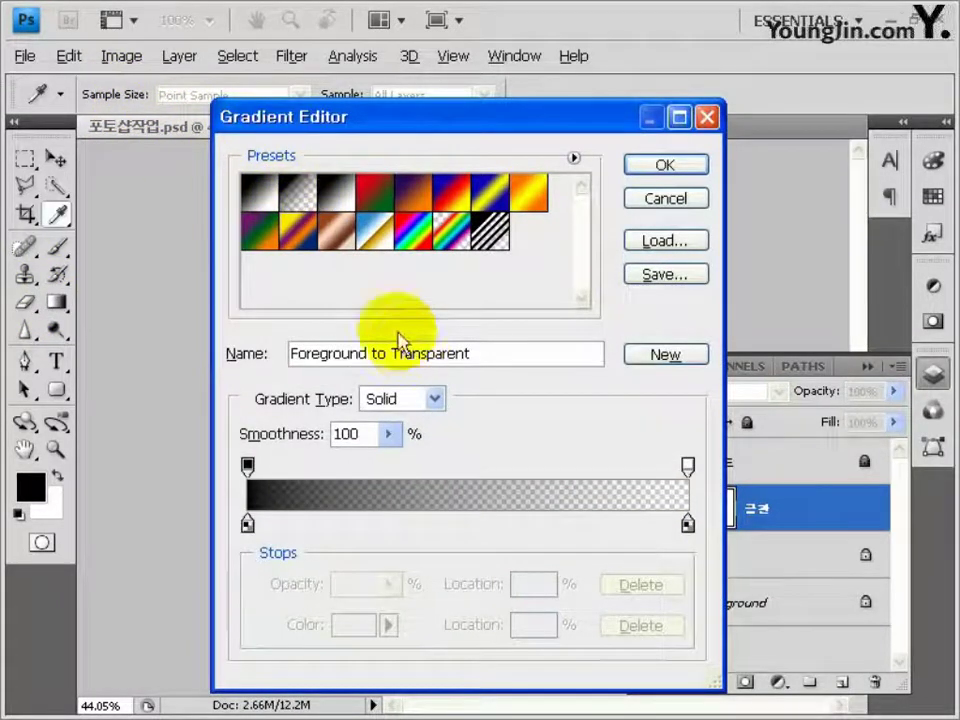
pyautogui.click(664, 166)
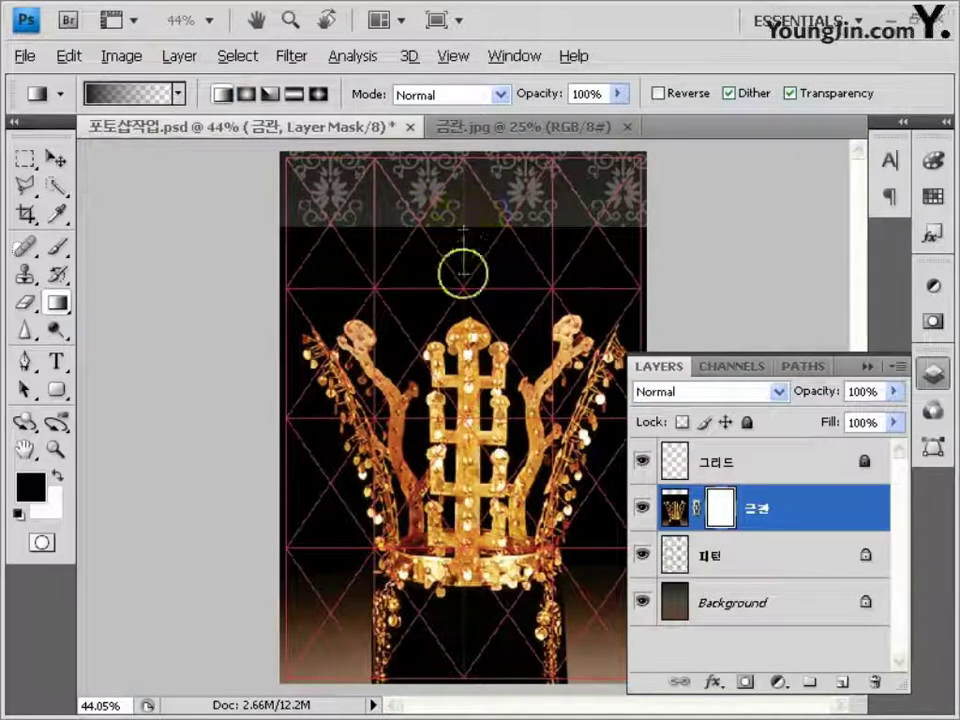
pyautogui.moveTo(463, 305); pyautogui.dragTo(463, 306)
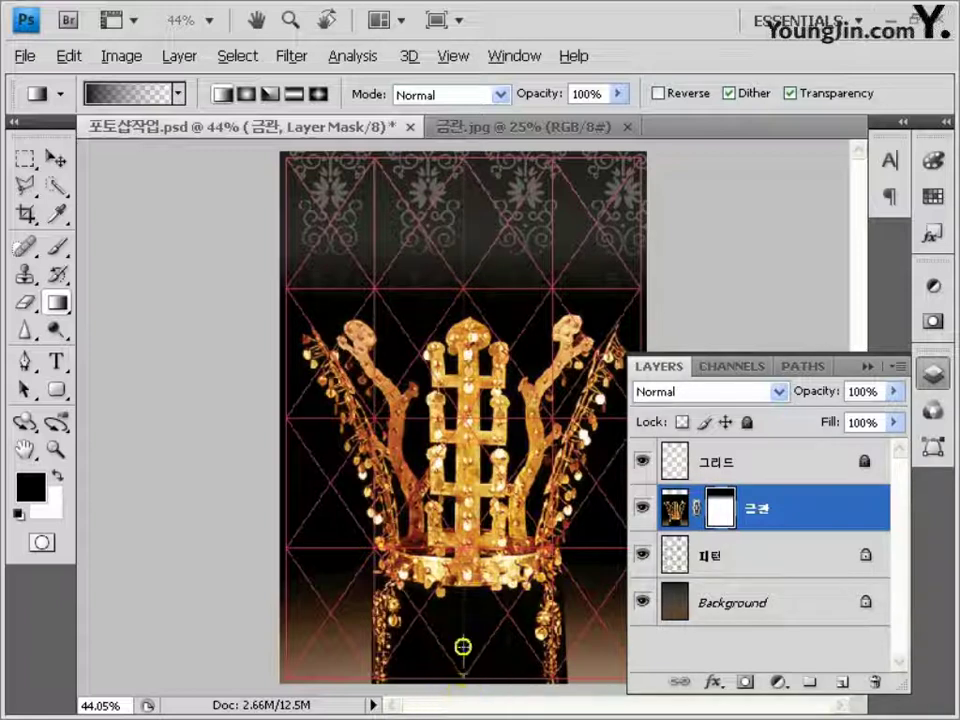
pyautogui.moveTo(463, 647); pyautogui.dragTo(463, 647)
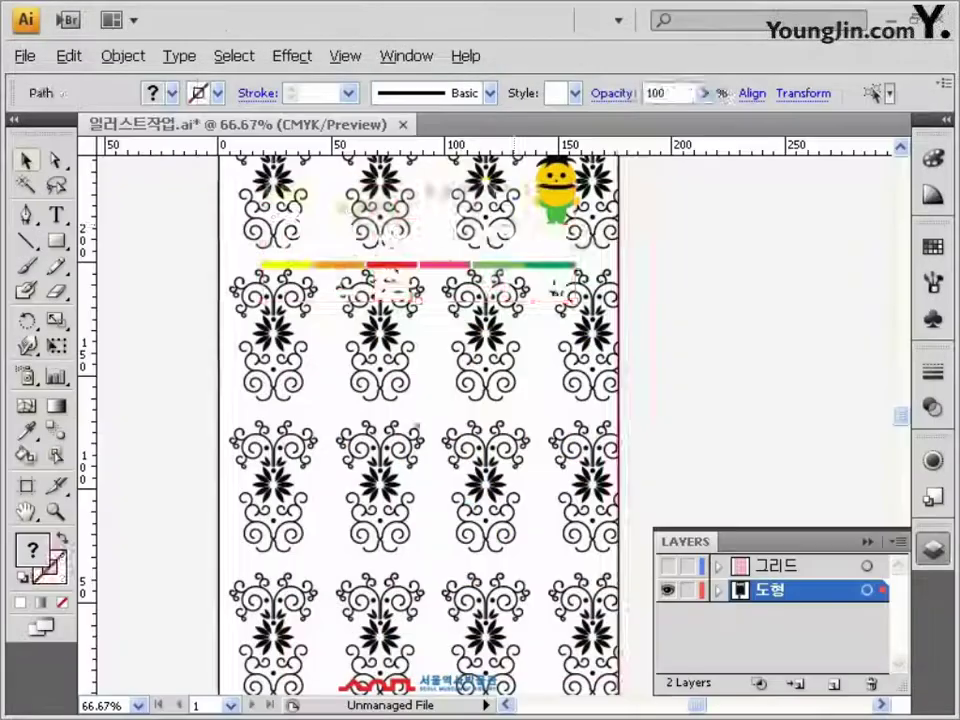
# - Copy the title artwork from Illustrator, paste it as pixels above the 금관 layer in Photoshop and name the layer 제목
pyautogui.click(553, 240)
pyautogui.keyDown('shift'); pyautogui.click(620, 268); pyautogui.keyUp('shift')
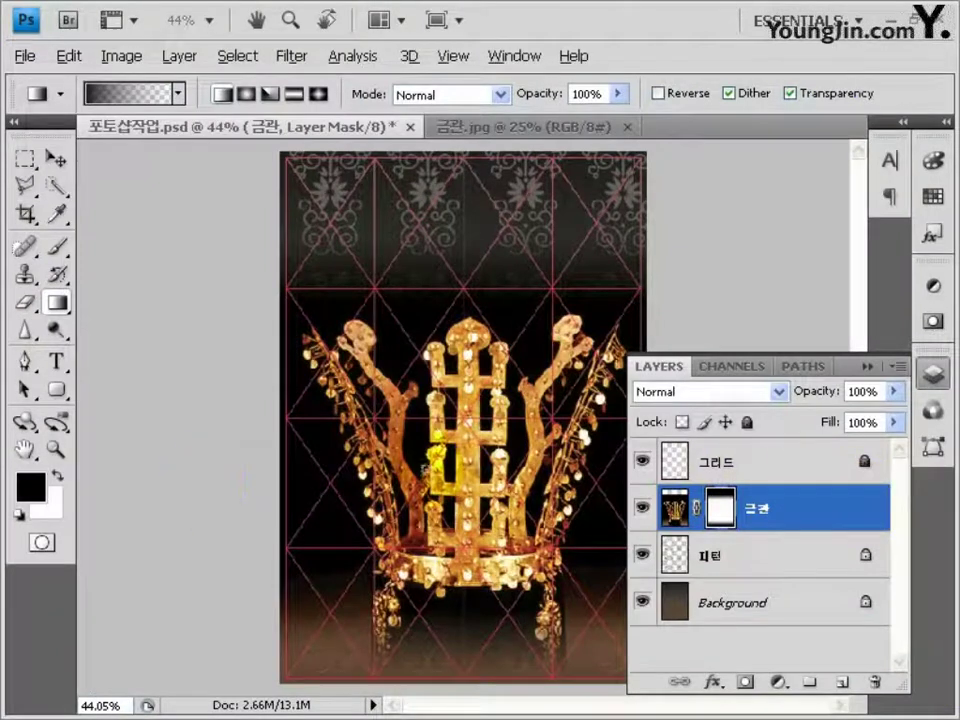
pyautogui.hotkey('ctrl', 'v')
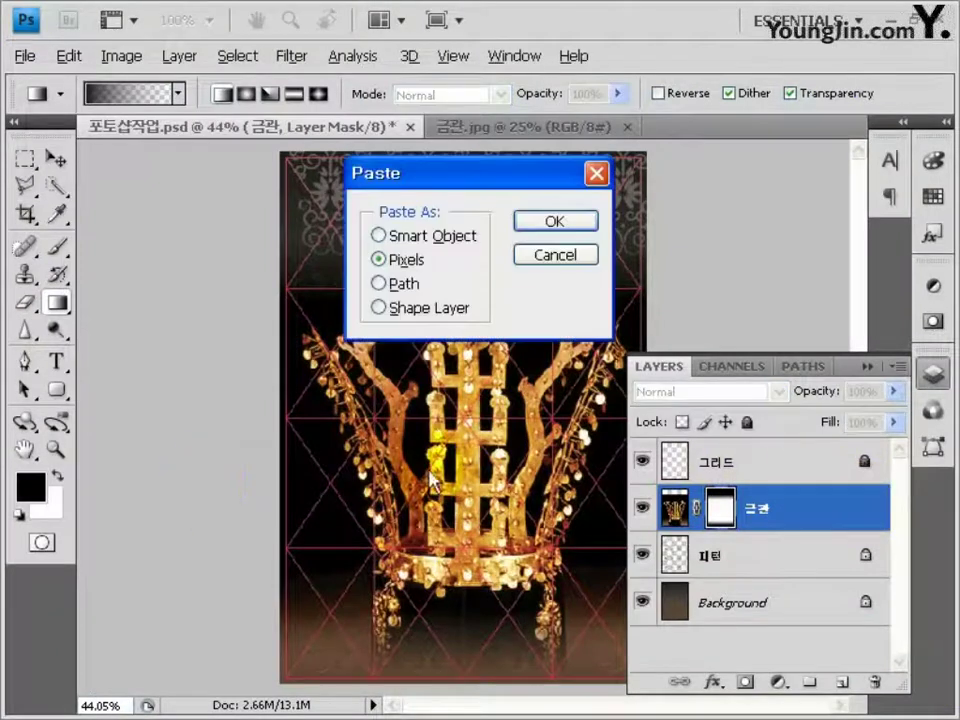
pyautogui.click(552, 217)
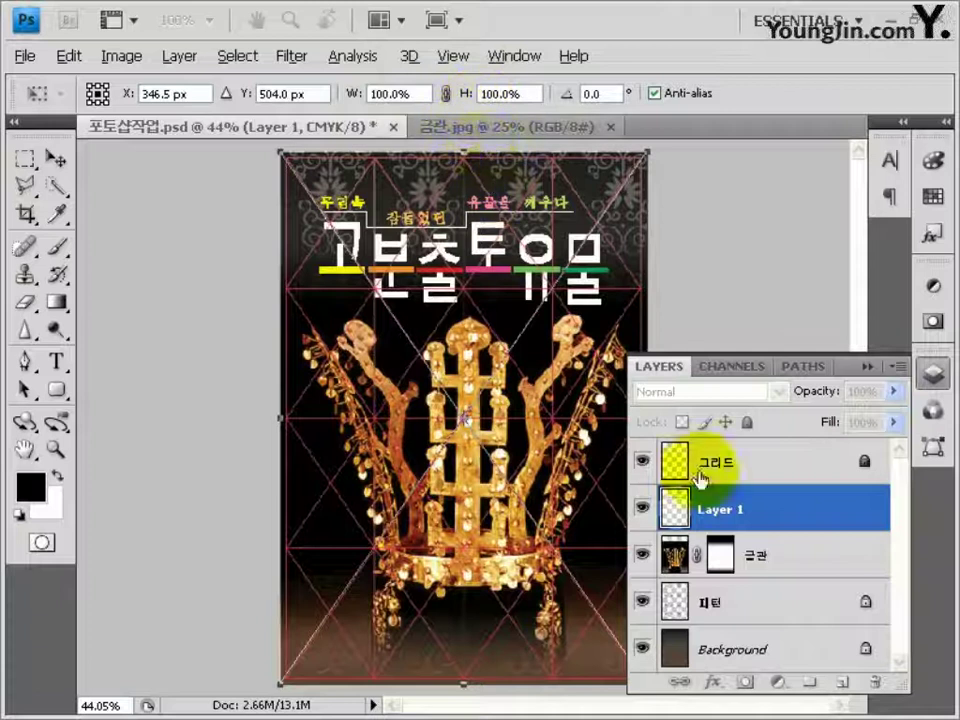
pyautogui.press('Return')
pyautogui.press('g')
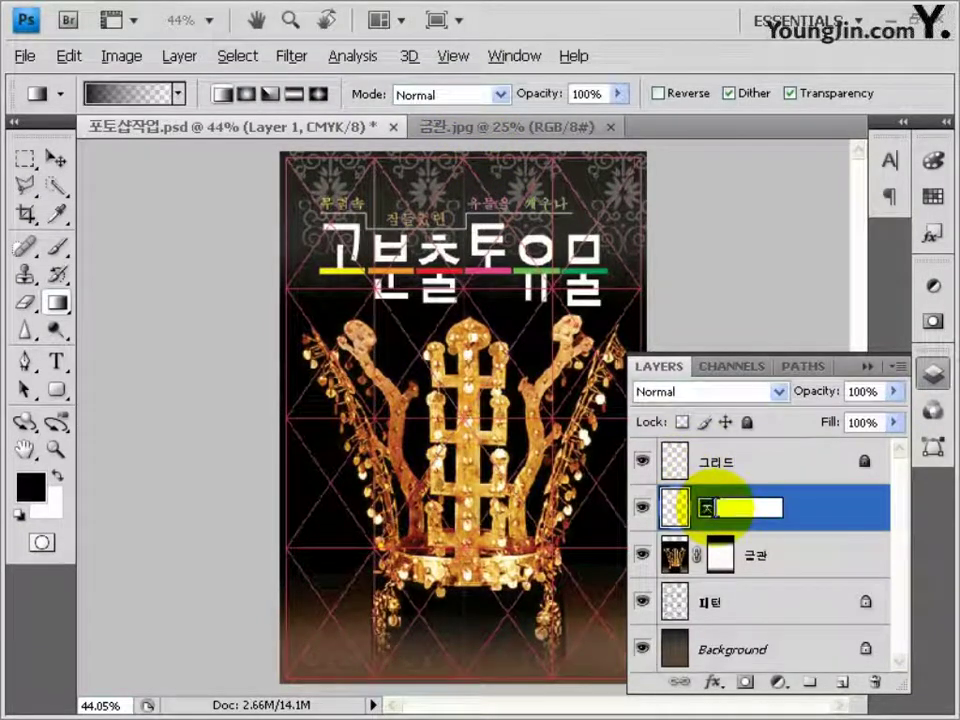
pyautogui.press('Return')
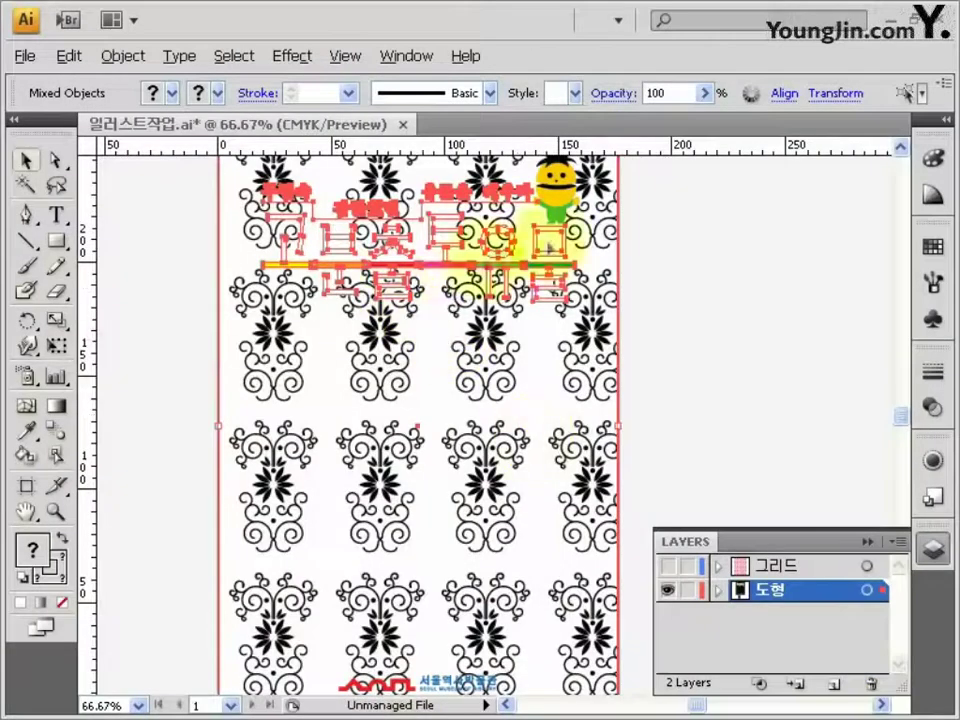
# - Bring the character and museum logo from Illustrator into the Photoshop poster as separate layers named 캐릭터 and 로고
pyautogui.click(561, 214)
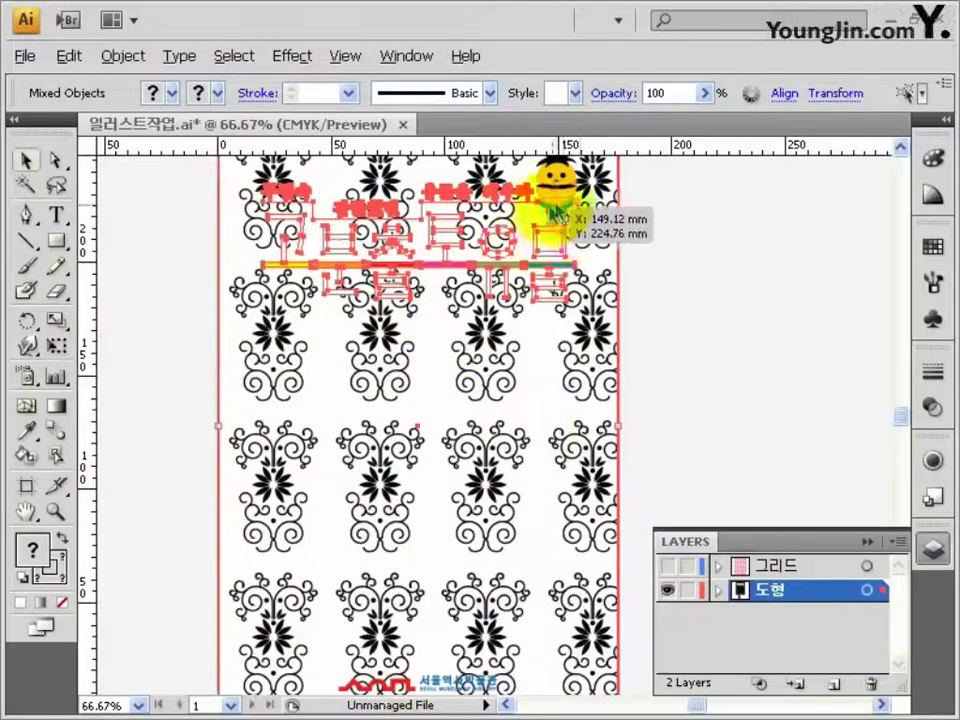
pyautogui.hotkey('ctrl', 'a')
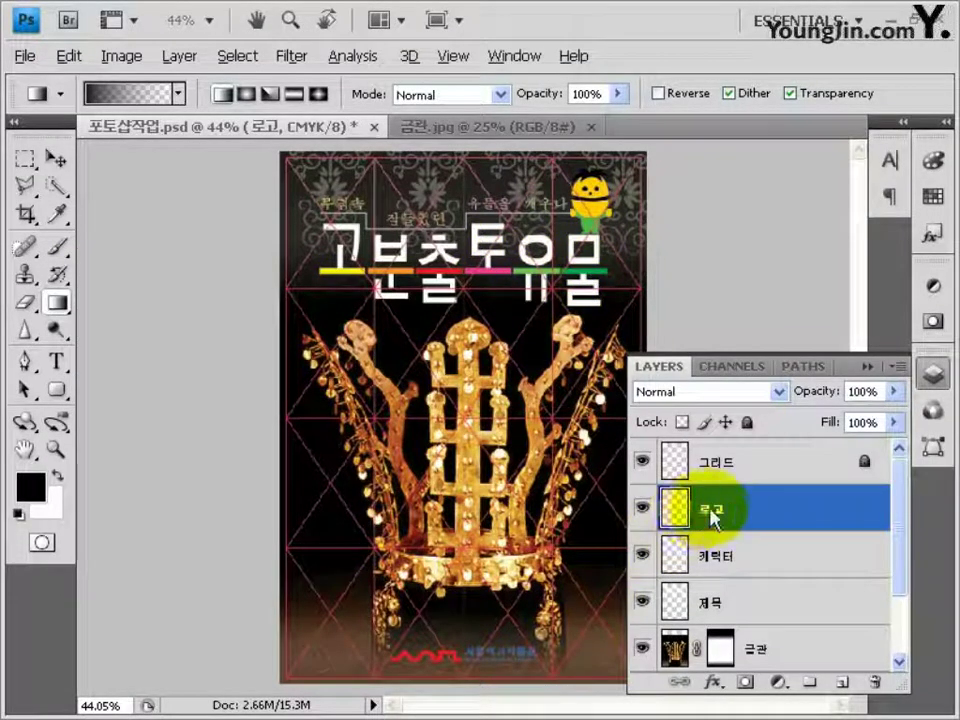
pyautogui.click(707, 555)
pyautogui.click(709, 521)
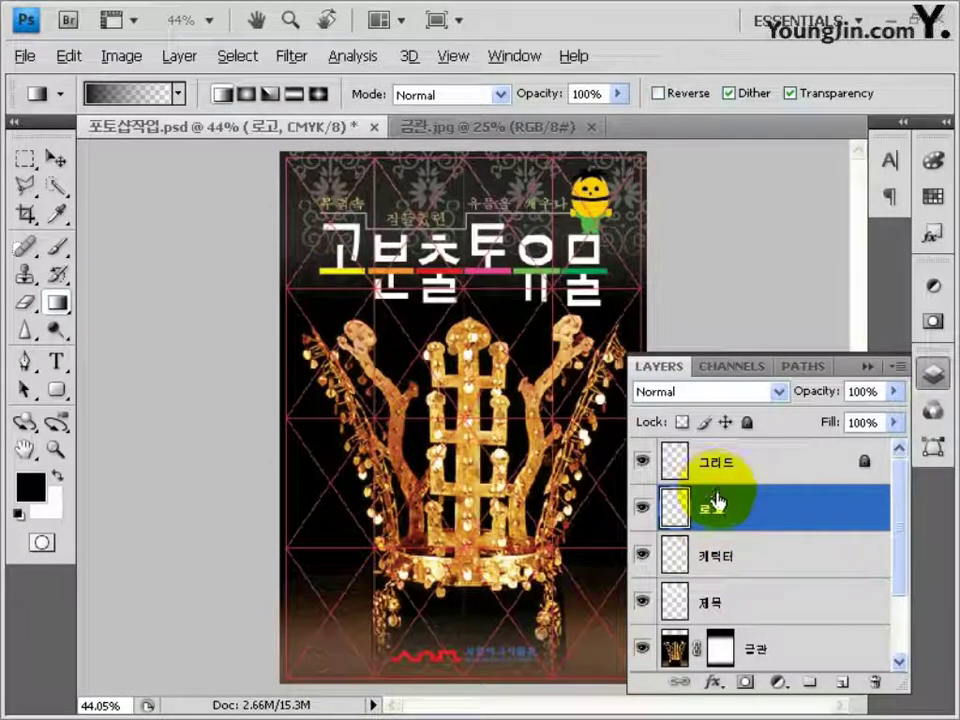
# - Apply a Drop Shadow with the default settings to the 캐릭터 layer
pyautogui.click(727, 552)
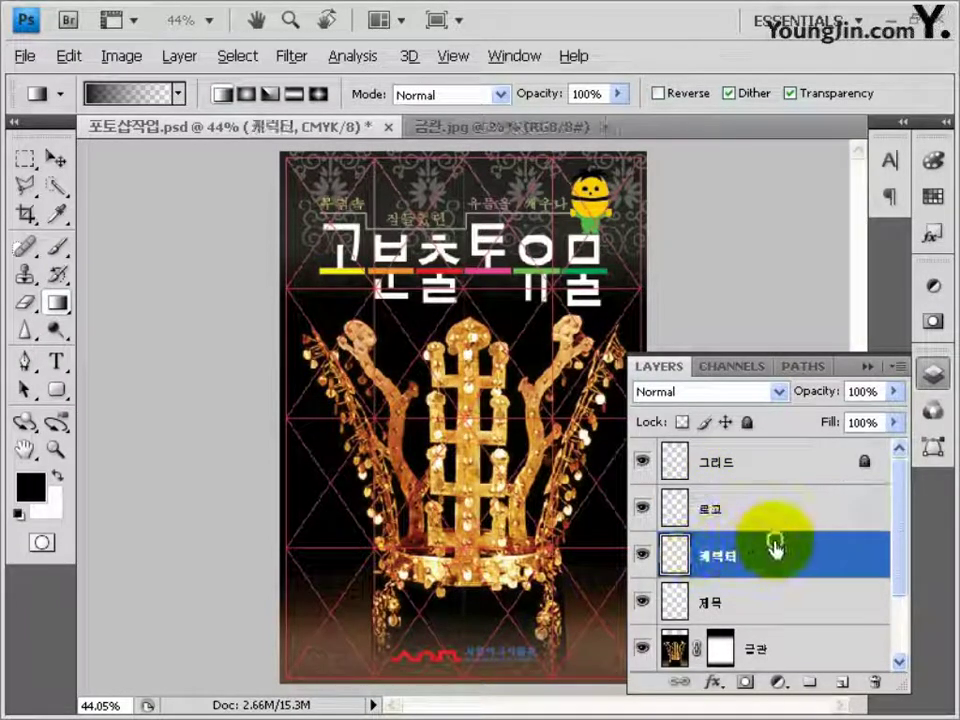
pyautogui.doubleClick(775, 548)
pyautogui.click(189, 160)
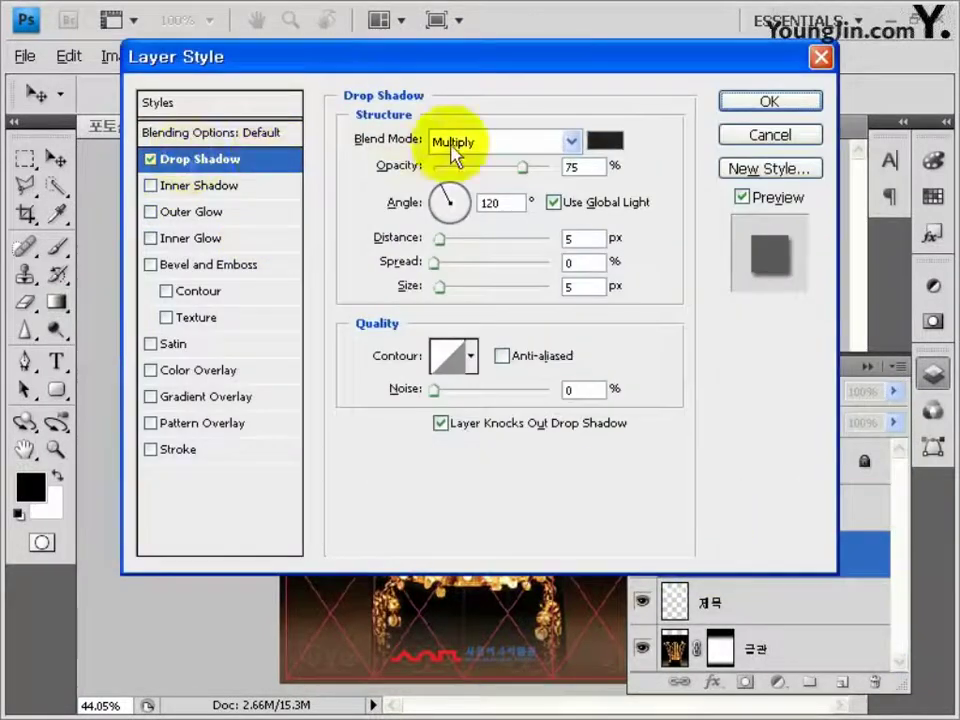
pyautogui.click(755, 102)
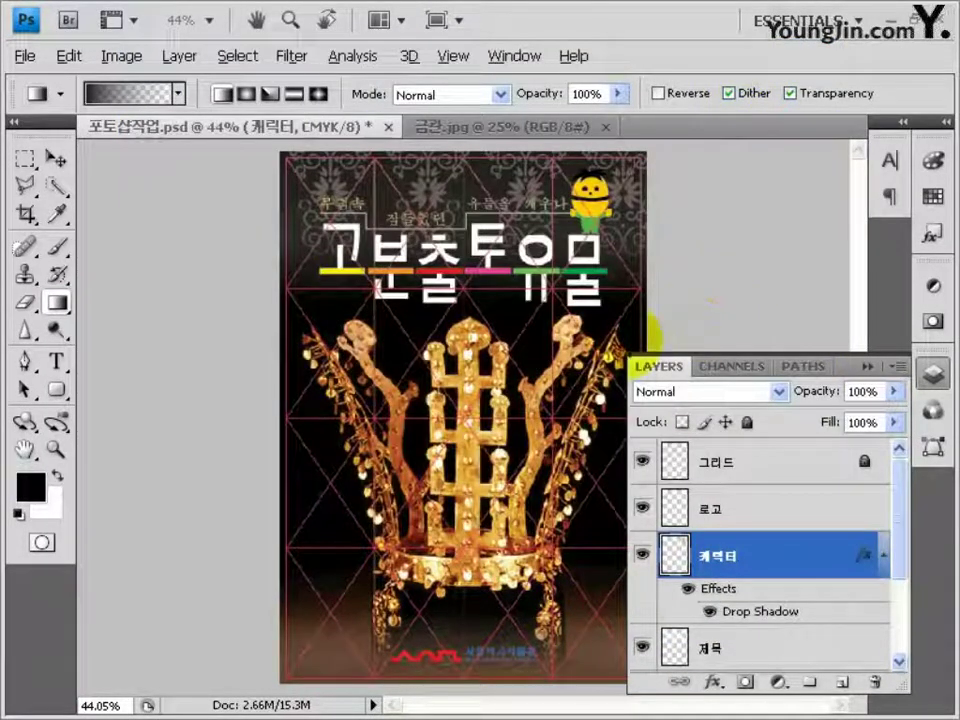
# - Activate the Type tool and set its text colour to white (#ffffff)
pyautogui.click(57, 361)
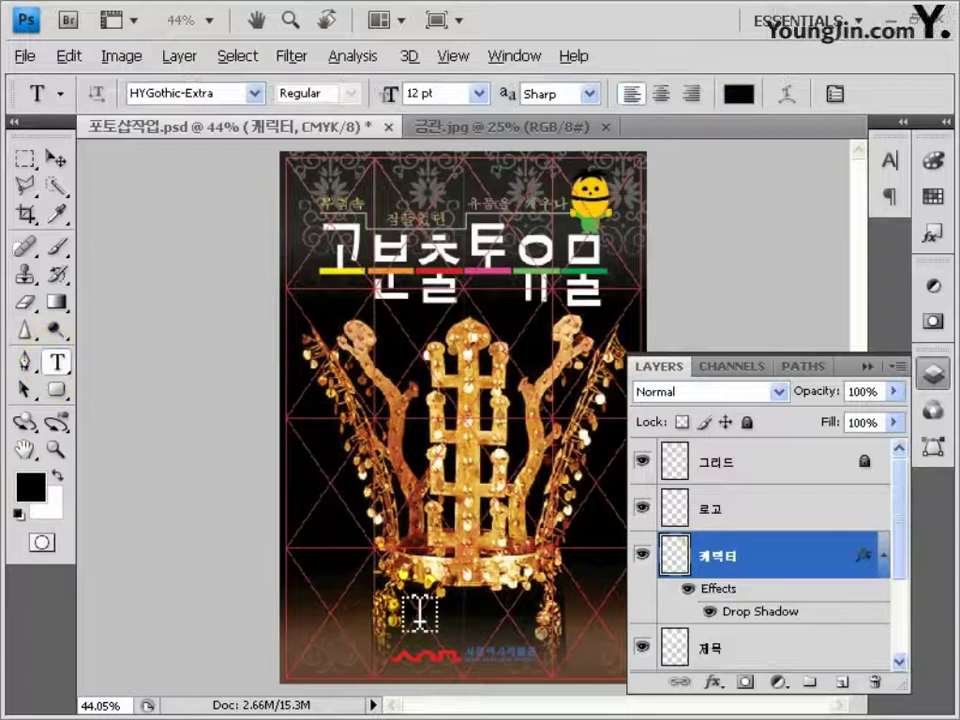
pyautogui.click(739, 92)
pyautogui.click(369, 176)
pyautogui.click(171, 146)
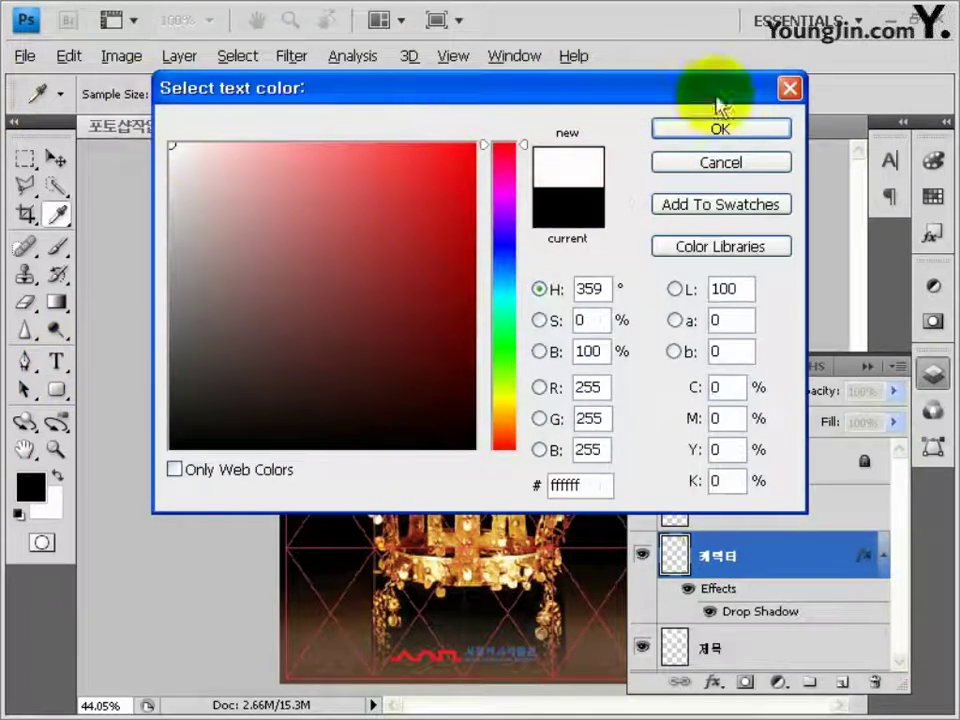
pyautogui.click(726, 131)
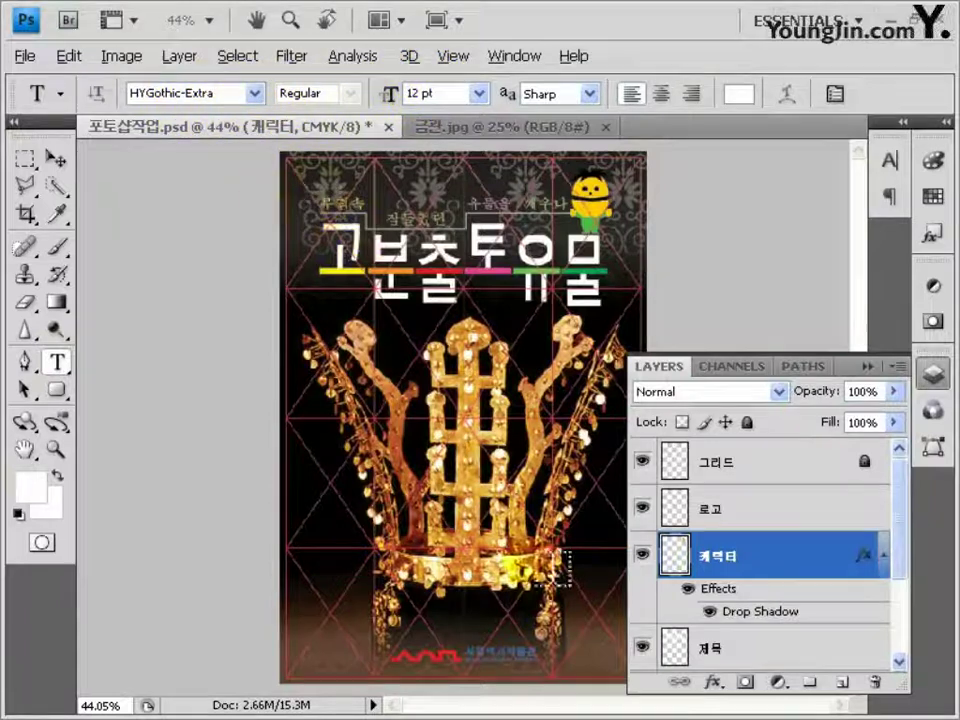
# - Add the two-line text 서울역사박물관 기획전시실 / 2008.08.29~2008.09.07 centred above the museum logo
pyautogui.moveTo(428, 612); pyautogui.dragTo(613, 677)
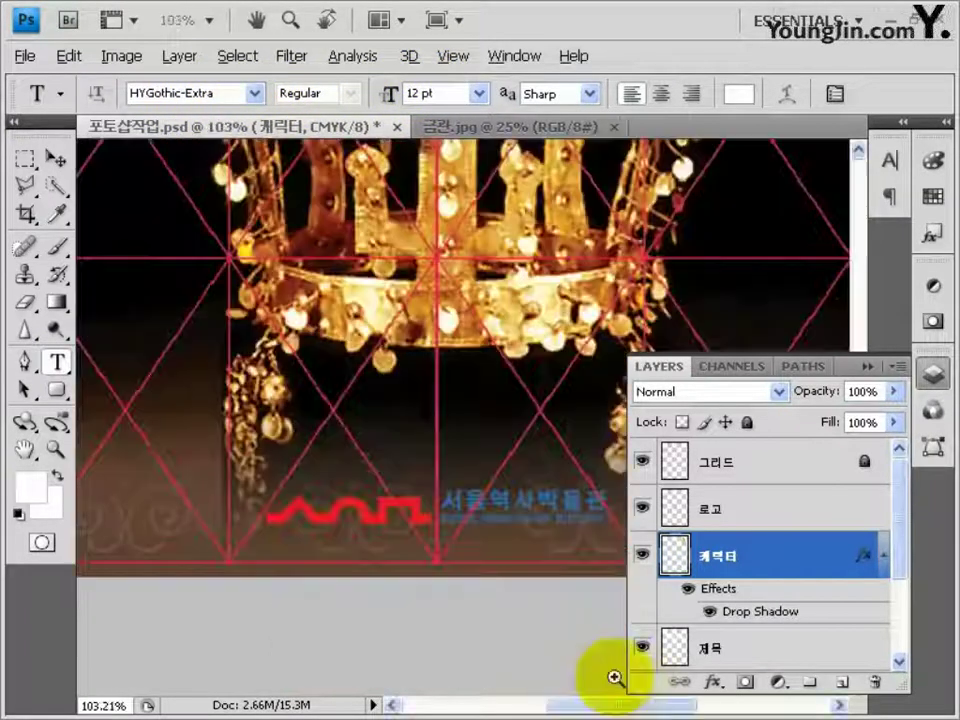
pyautogui.click(324, 412)
pyautogui.write('서울역사박물관 기획전시실')
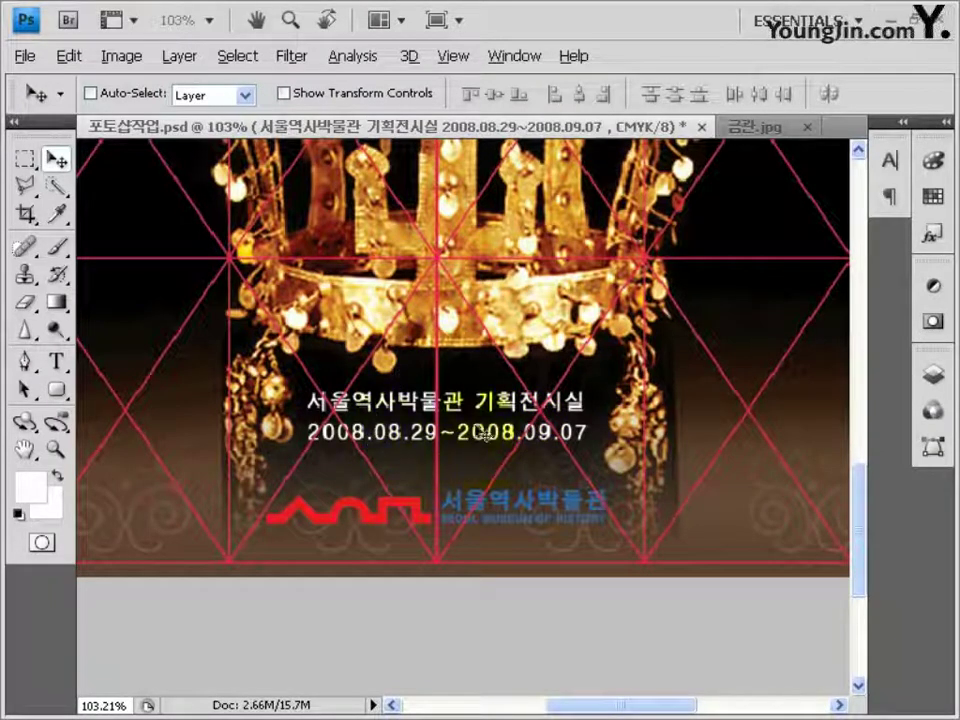
# - Hide the 그리드 layer and save the poster document
pyautogui.doubleClick(25, 449)
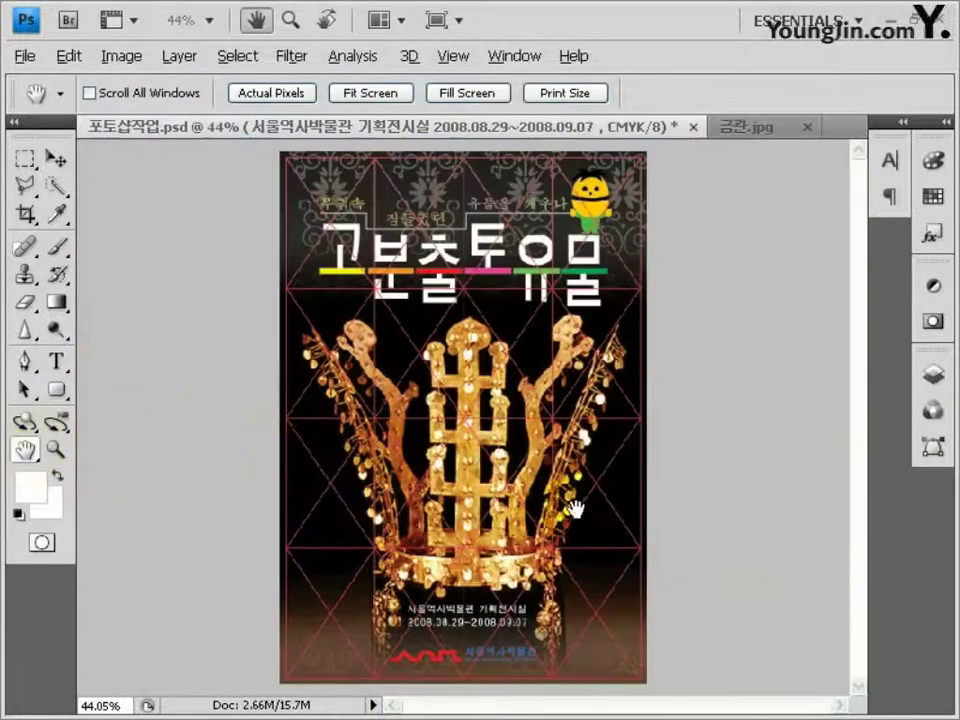
pyautogui.click(933, 374)
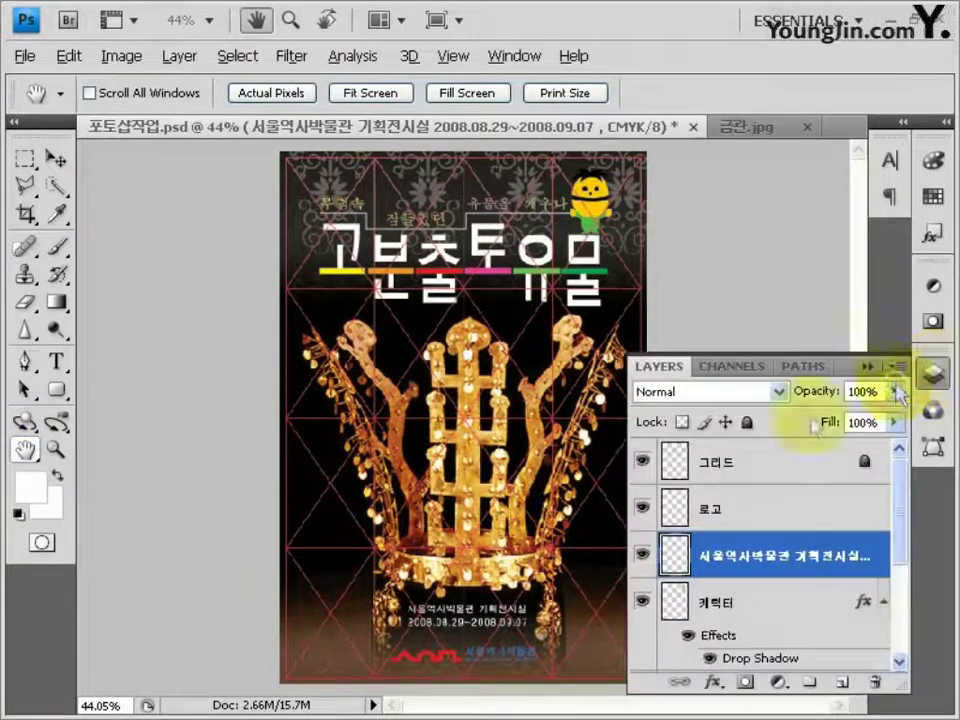
pyautogui.click(642, 462)
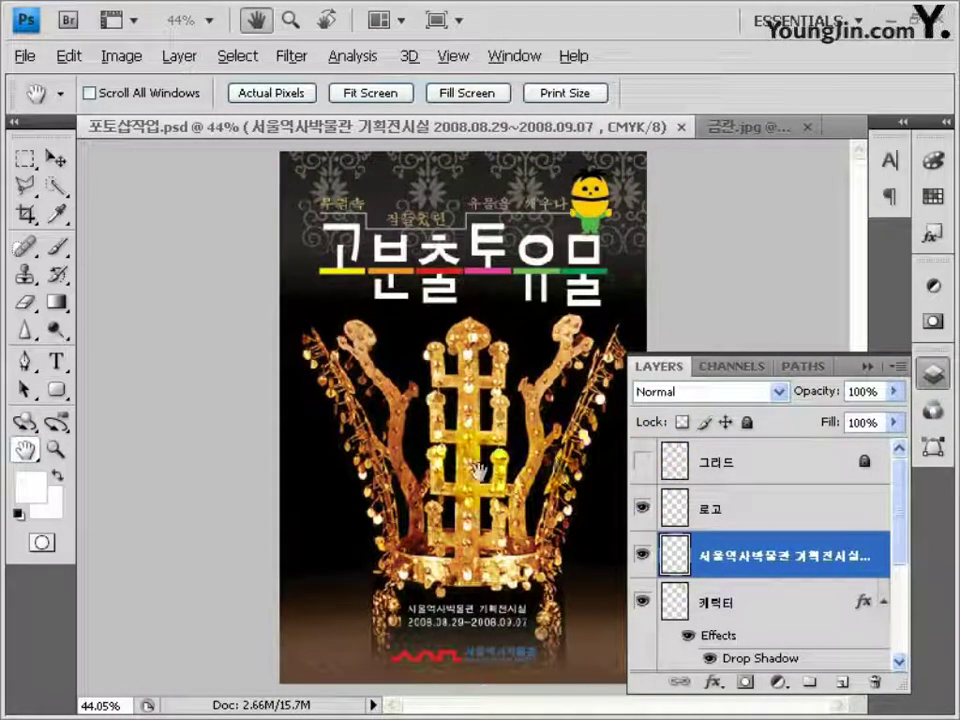
# - Convert the poster document to RGB Color mode without flattening its layers
pyautogui.click(120, 55)
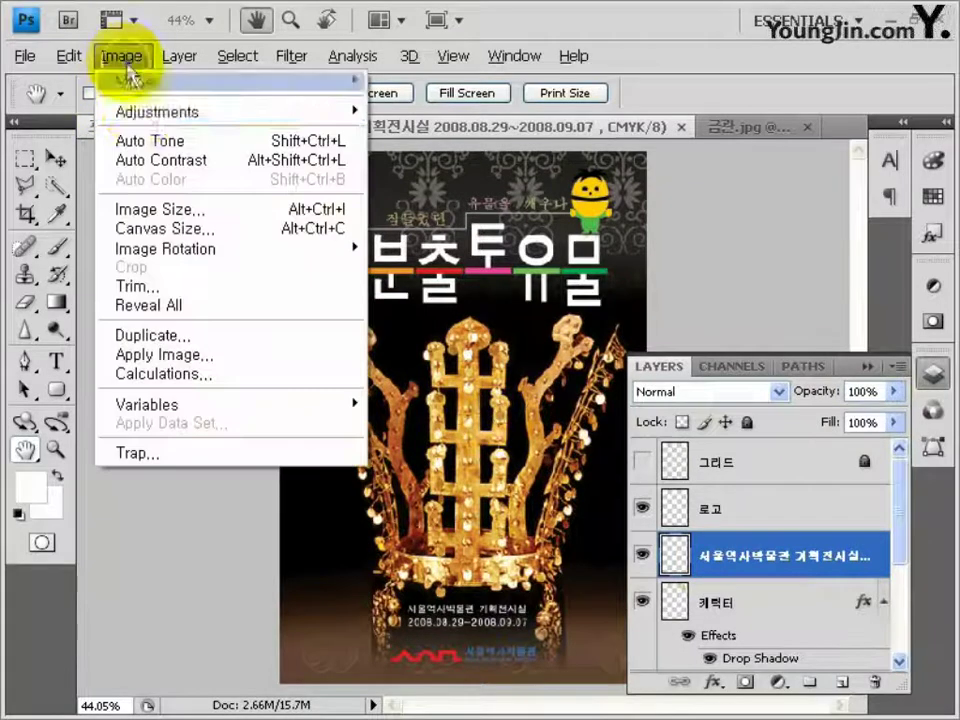
pyautogui.moveTo(155, 88)
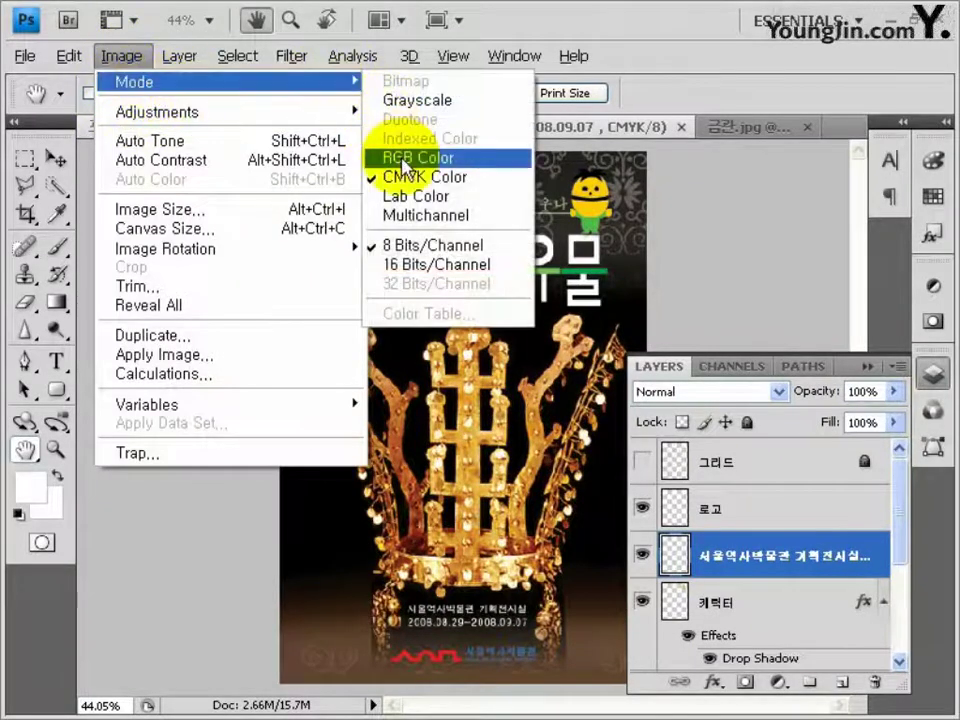
pyautogui.click(362, 158)
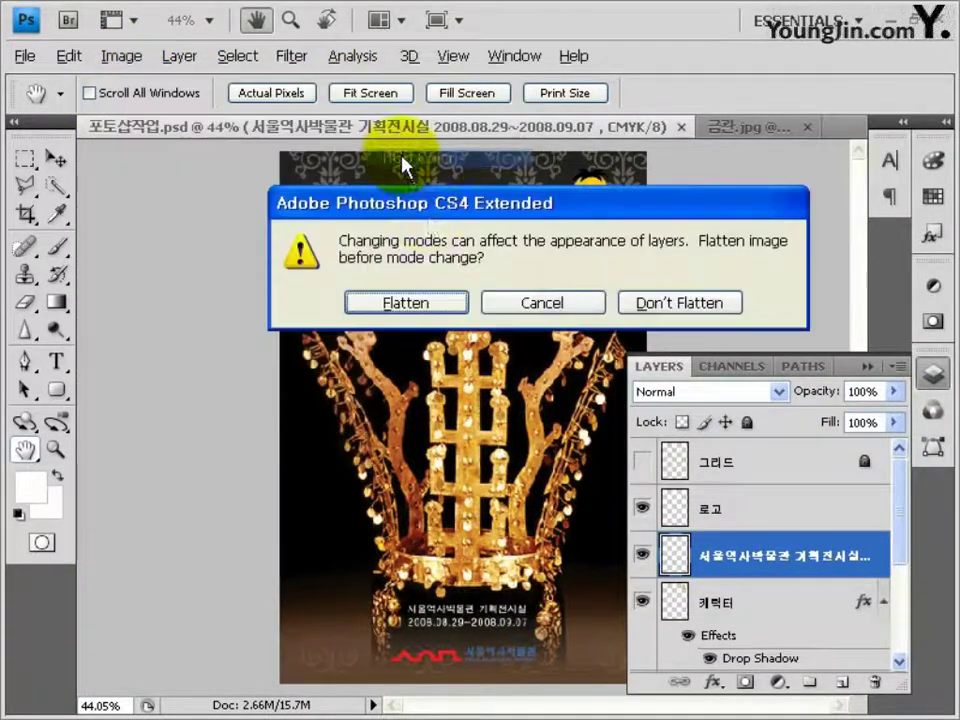
pyautogui.click(689, 305)
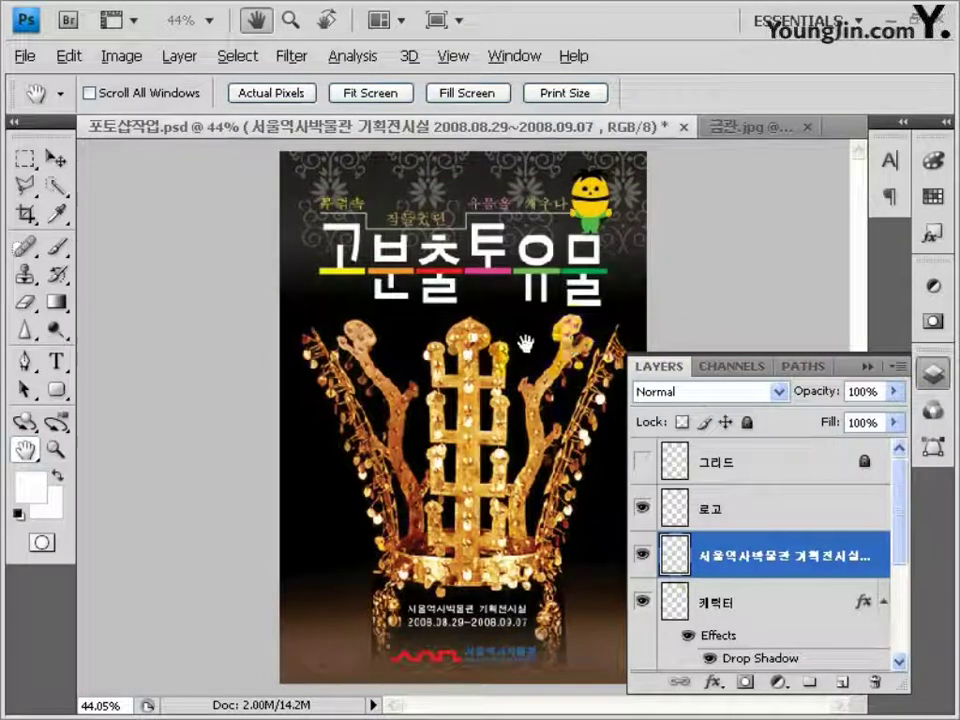
# - Save a JPEG copy of the poster as 01.jpg at Maximum quality 12 with Baseline ("Standard") format
pyautogui.hotkey('ctrl', 'shift', 's')
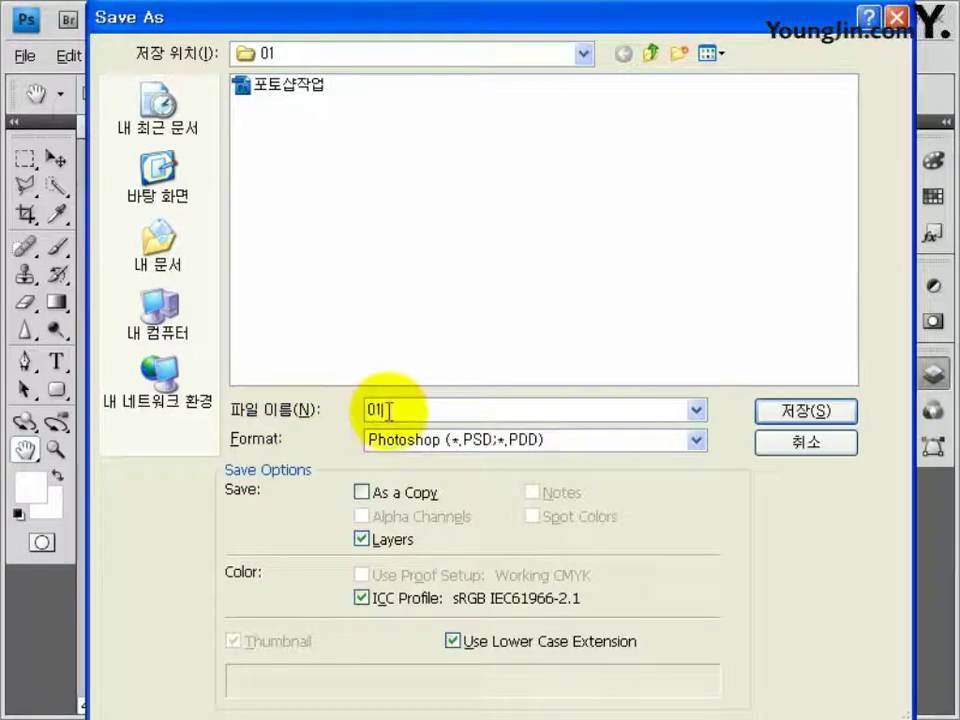
pyautogui.click(428, 441)
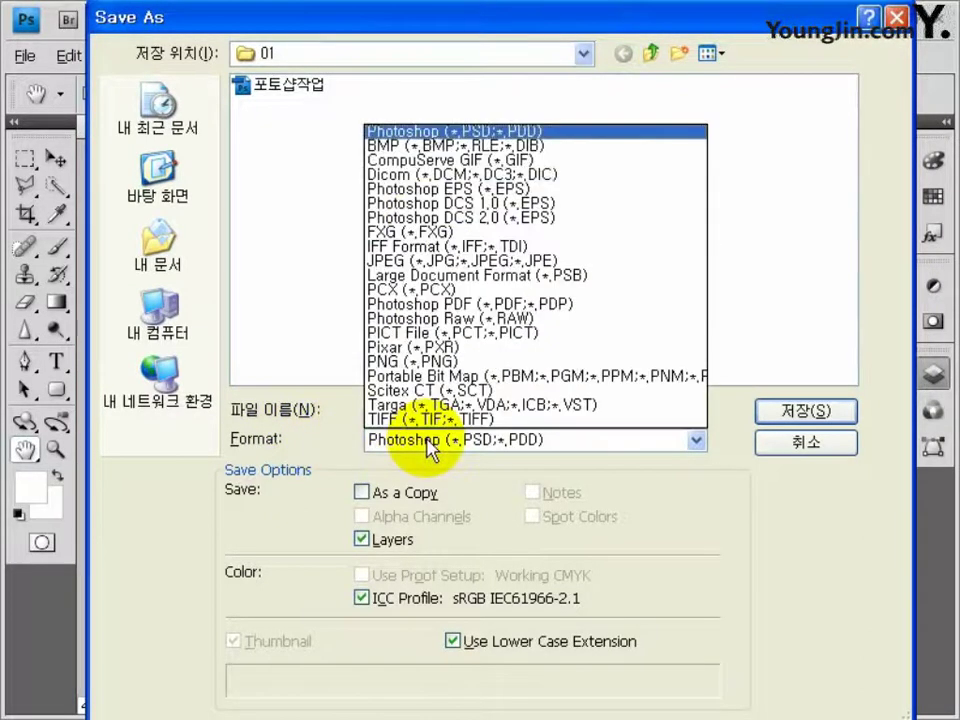
pyautogui.click(476, 262)
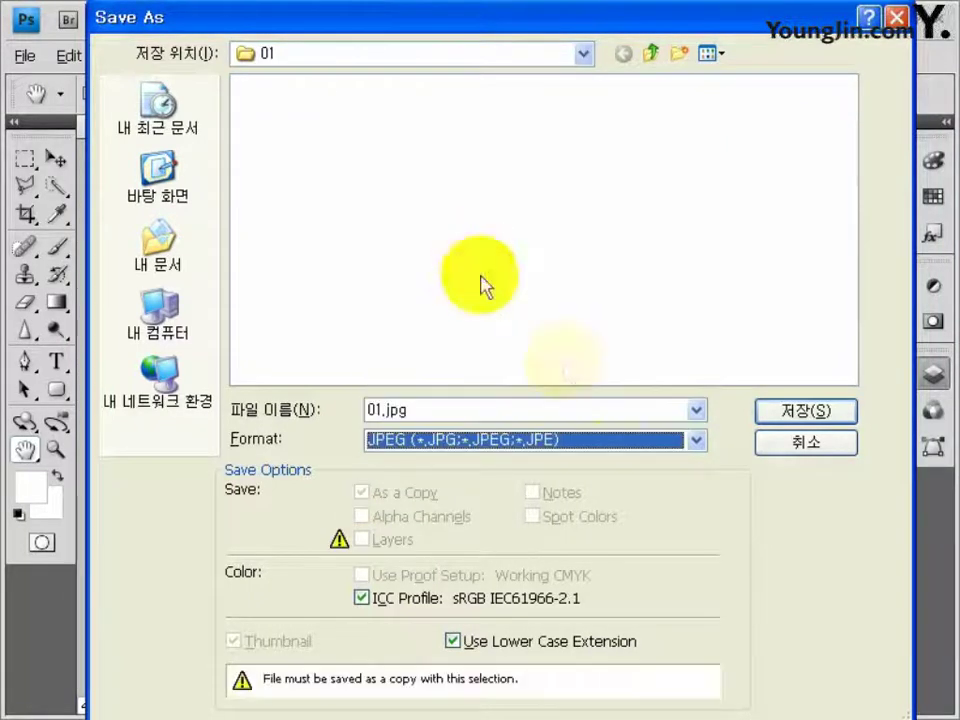
pyautogui.click(779, 411)
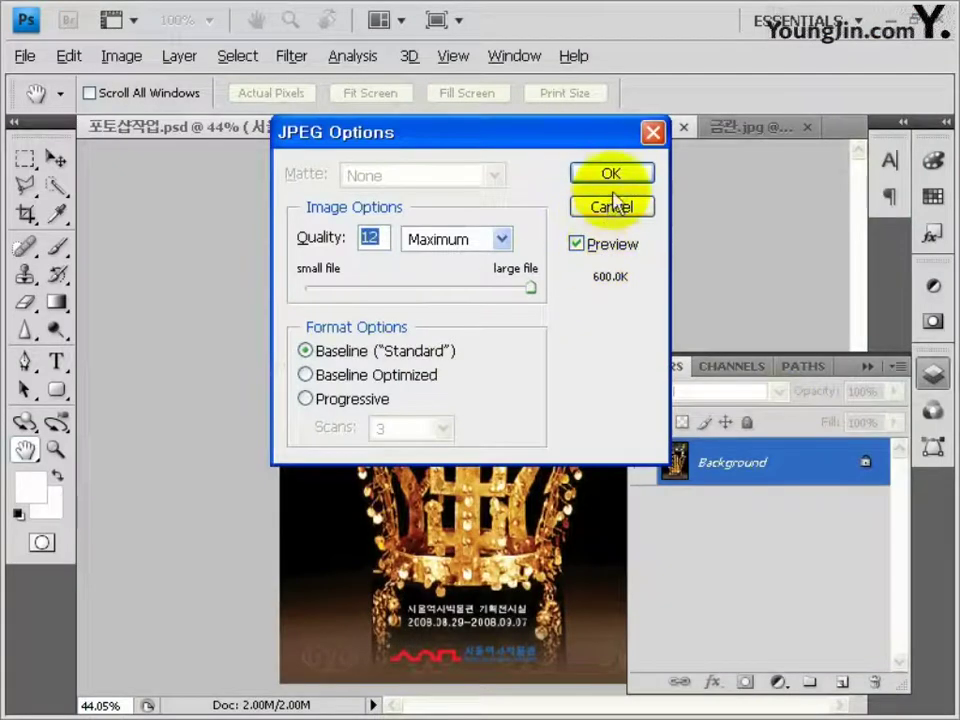
pyautogui.click(612, 175)
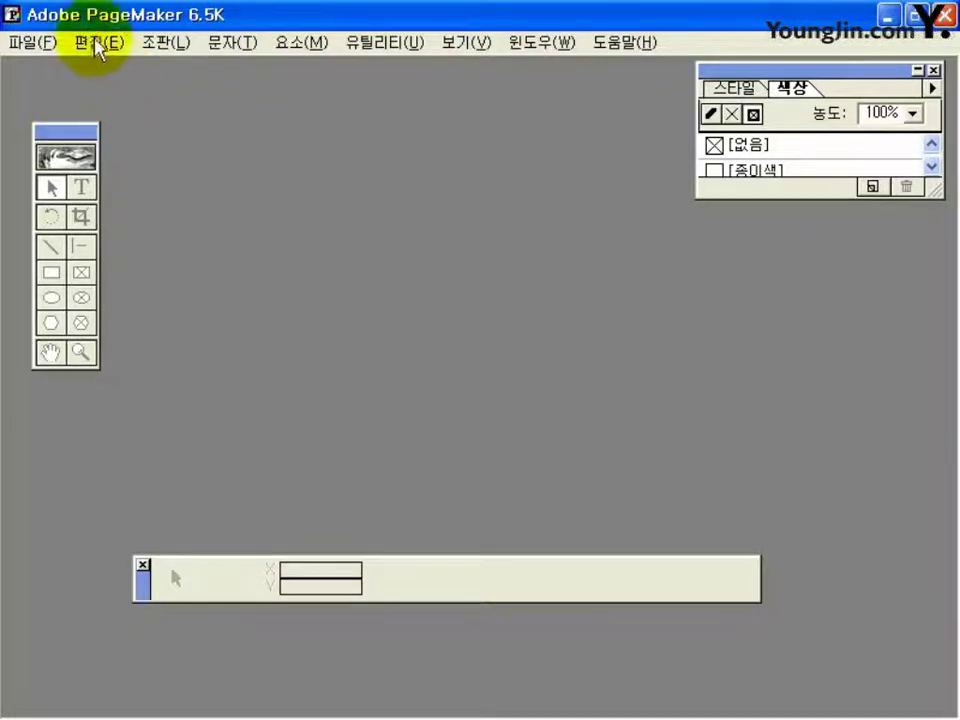
# - Switch to Adobe PageMaker and start a new A4 portrait publication with the double-sided option (양면) turned off
pyautogui.click(24, 43)
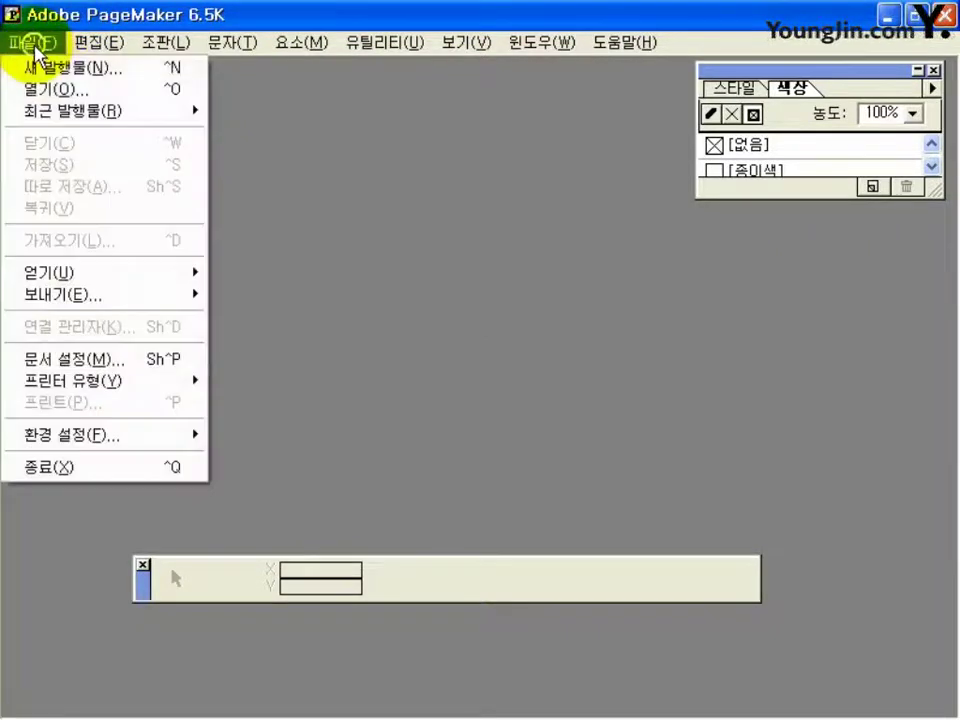
pyautogui.click(70, 66)
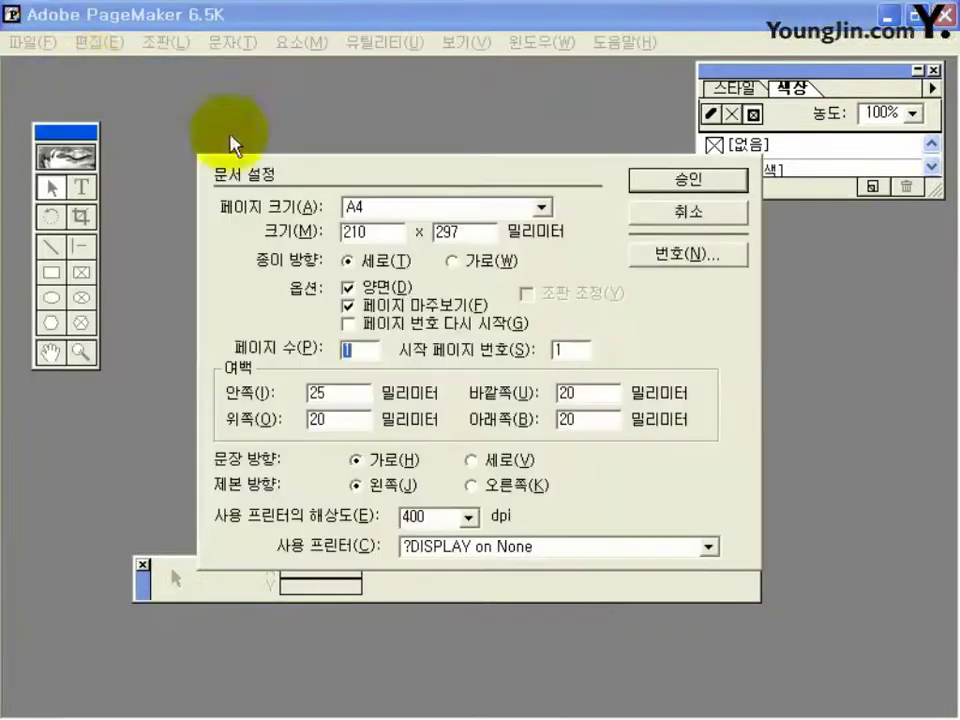
pyautogui.click(415, 208)
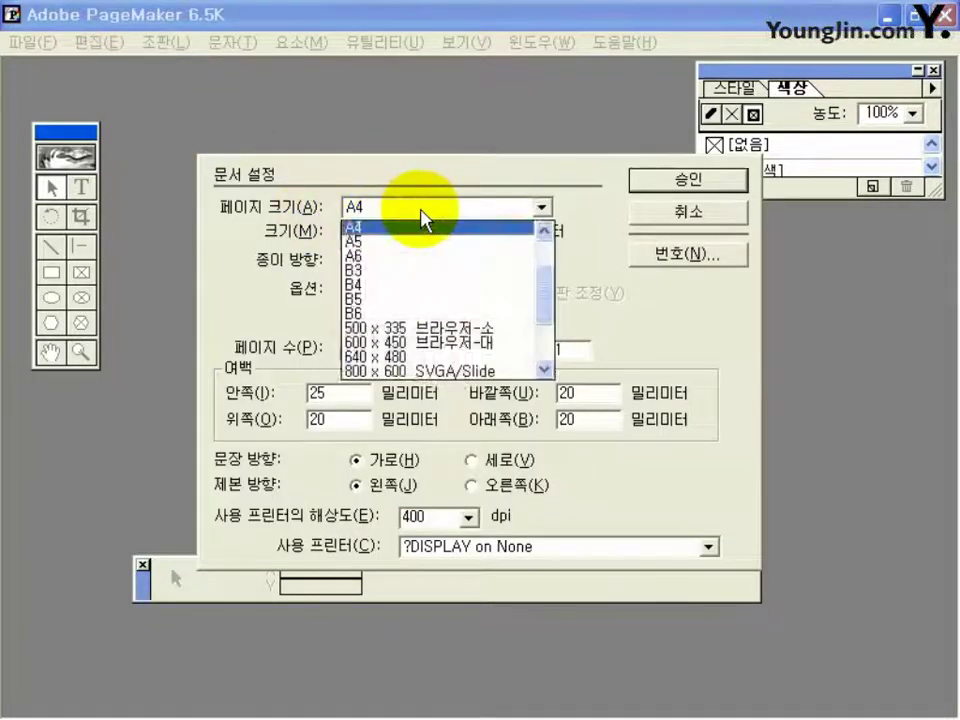
pyautogui.click(422, 209)
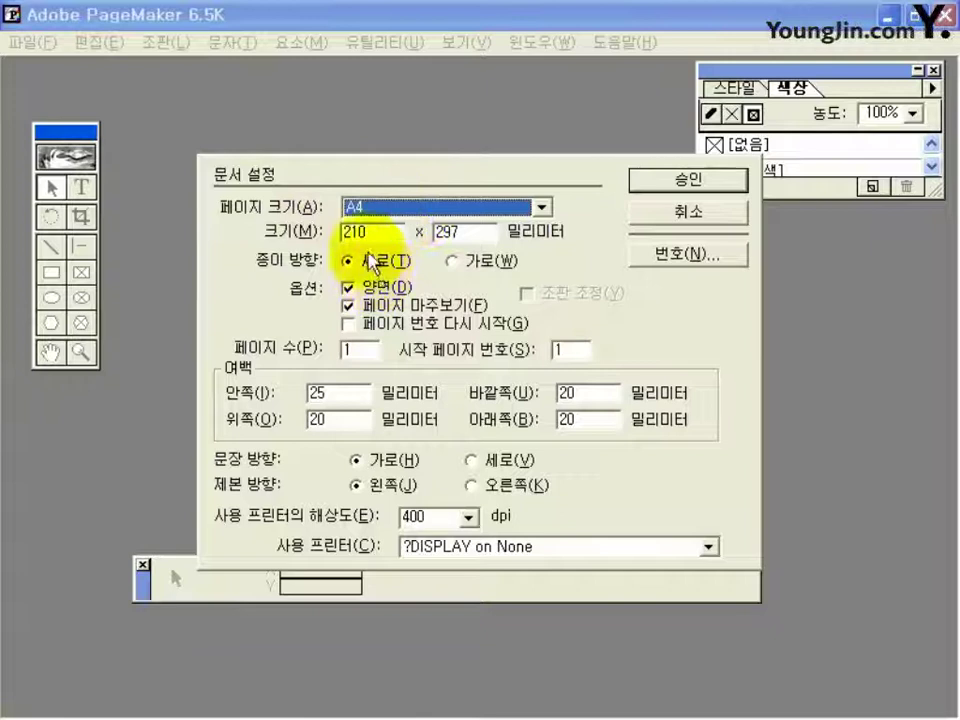
pyautogui.click(348, 288)
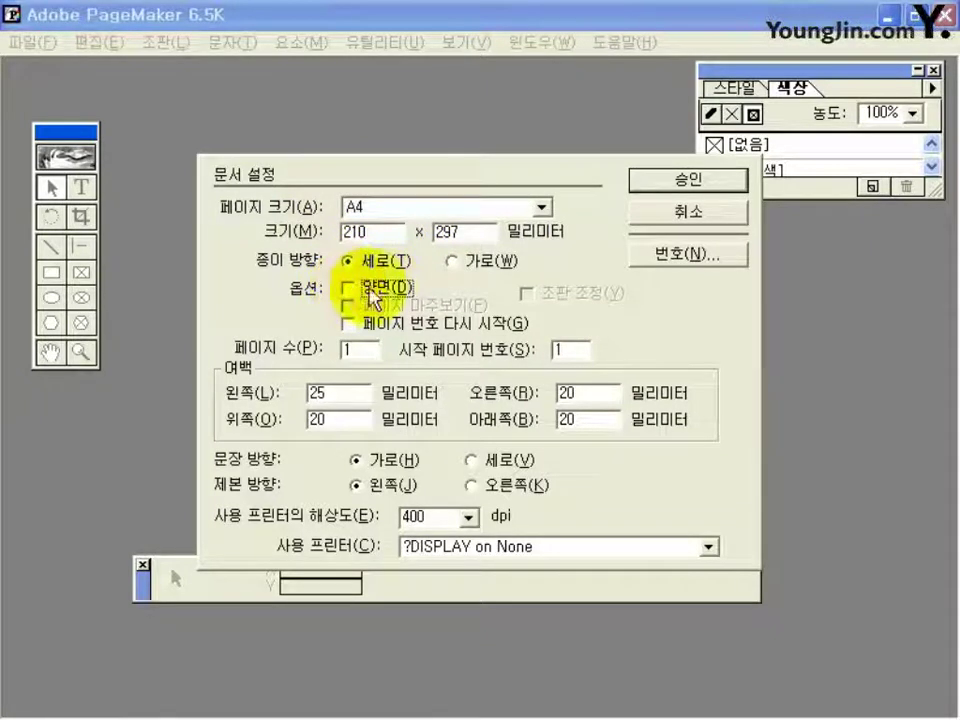
# - Set the side margins to 17 mm, the top and bottom margins to 20.5 mm and the printer resolution to 100 dpi, creating the publication
pyautogui.doubleClick(345, 400)
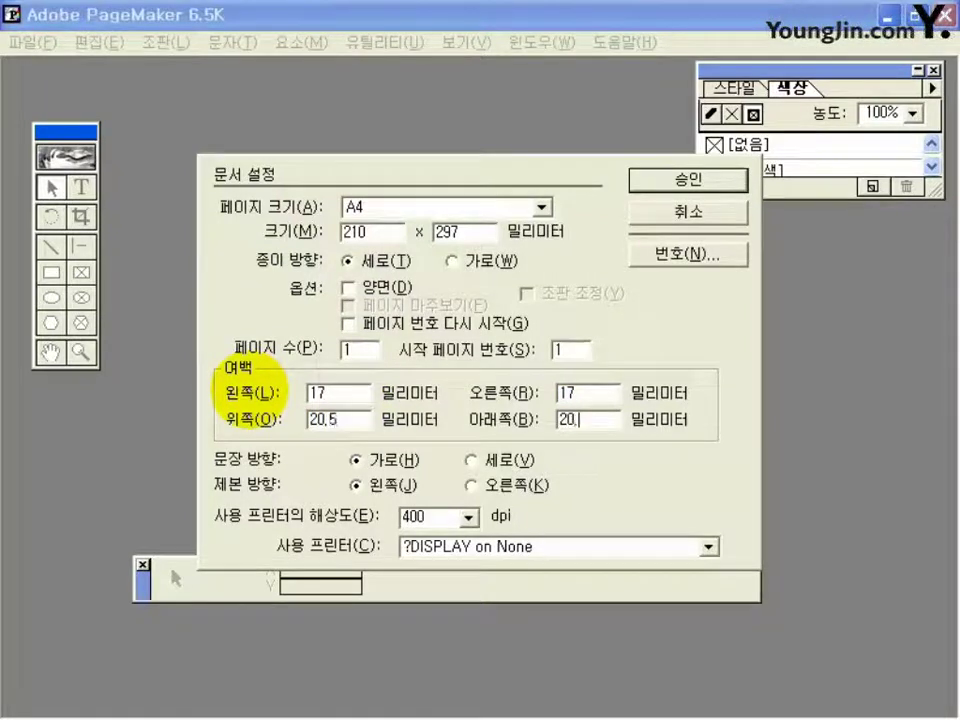
pyautogui.doubleClick(420, 517)
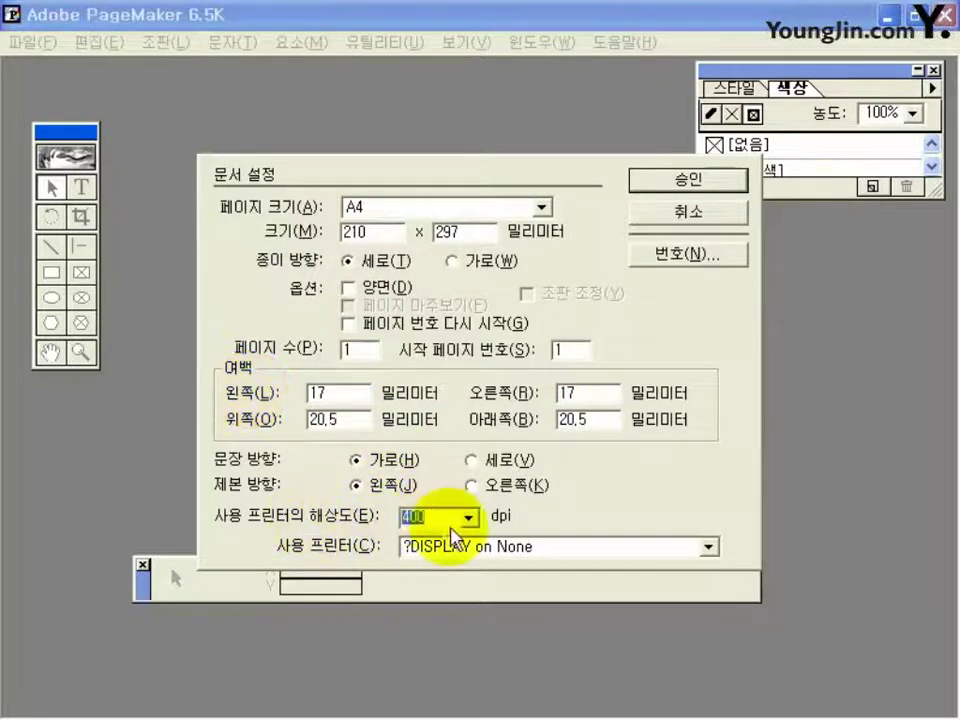
pyautogui.write('100')
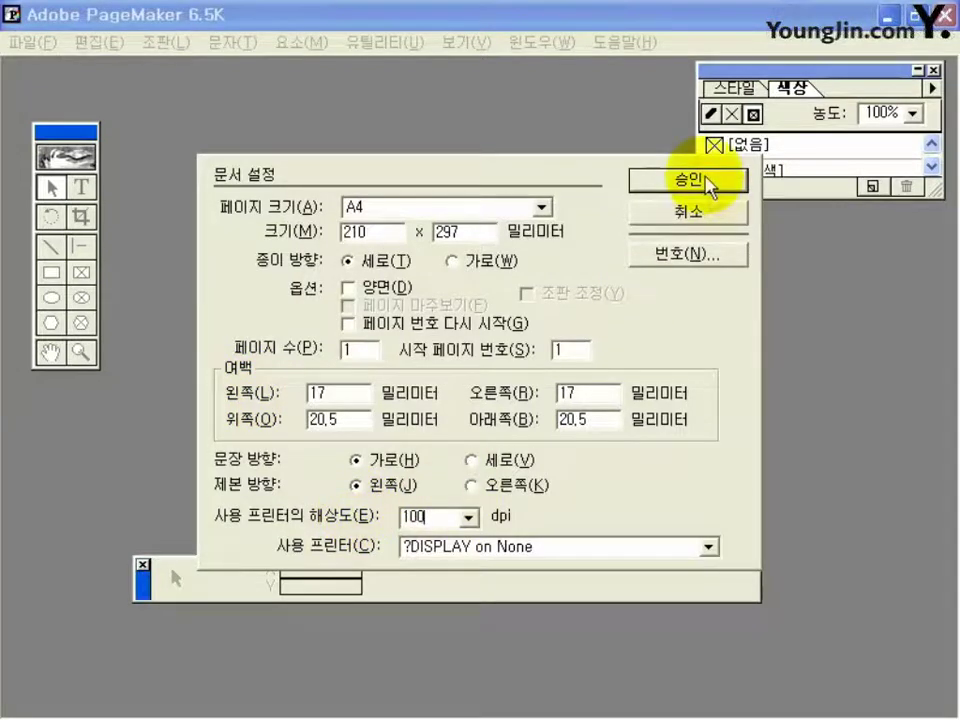
pyautogui.click(707, 183)
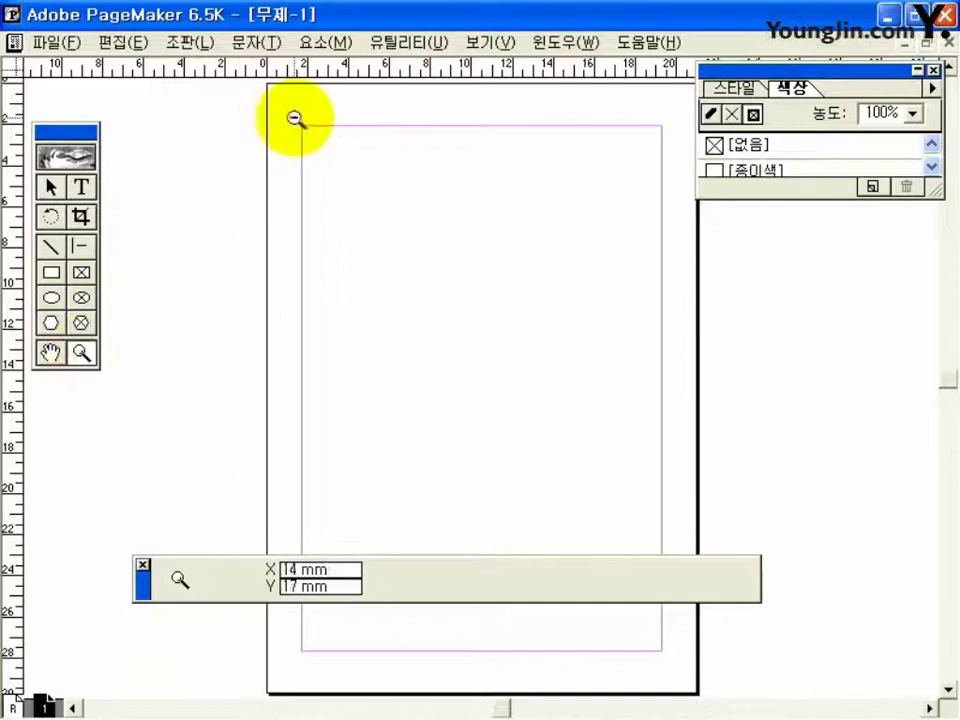
# - Set the ruler zero point at the top-left corner of the margins and move the Control palette lower, clear of the work area
pyautogui.moveTo(284, 109); pyautogui.dragTo(318, 134)
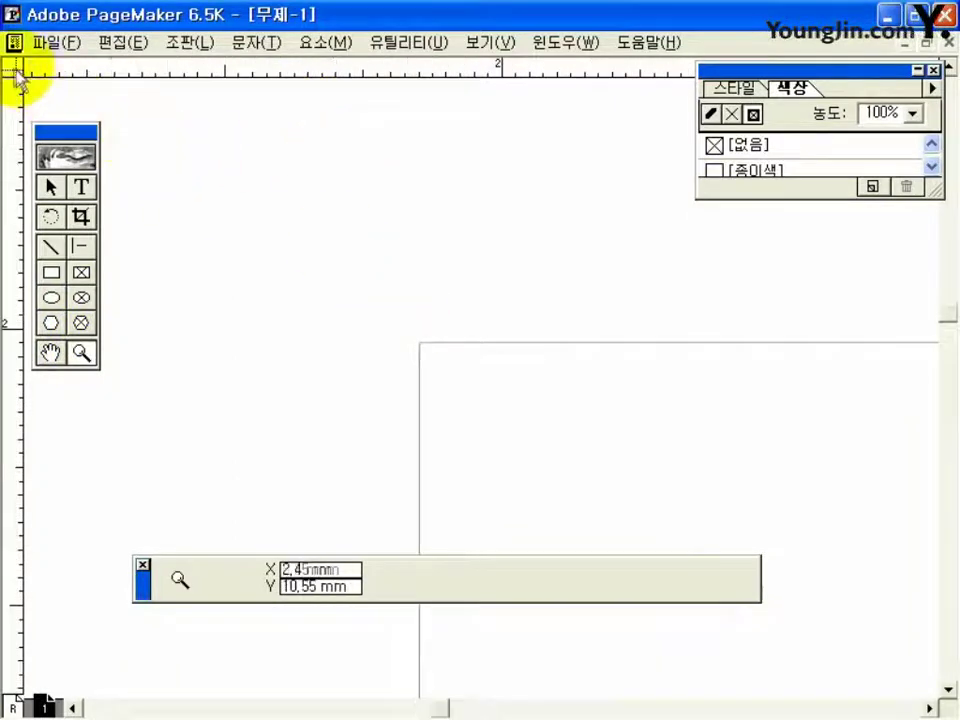
pyautogui.moveTo(14, 70); pyautogui.dragTo(419, 343)
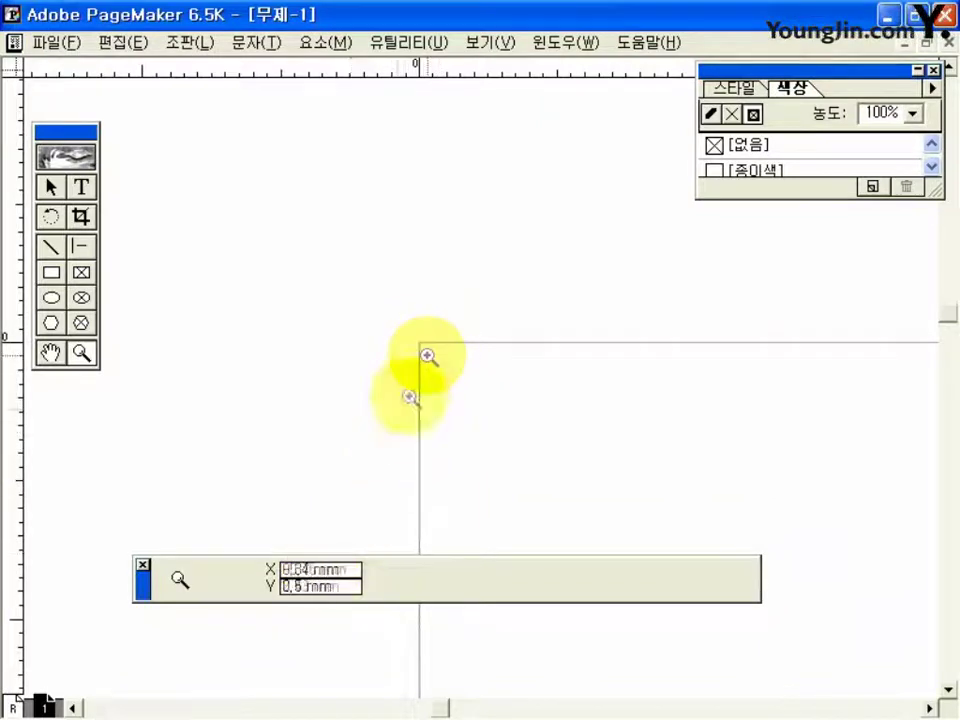
pyautogui.moveTo(143, 583); pyautogui.dragTo(188, 672)
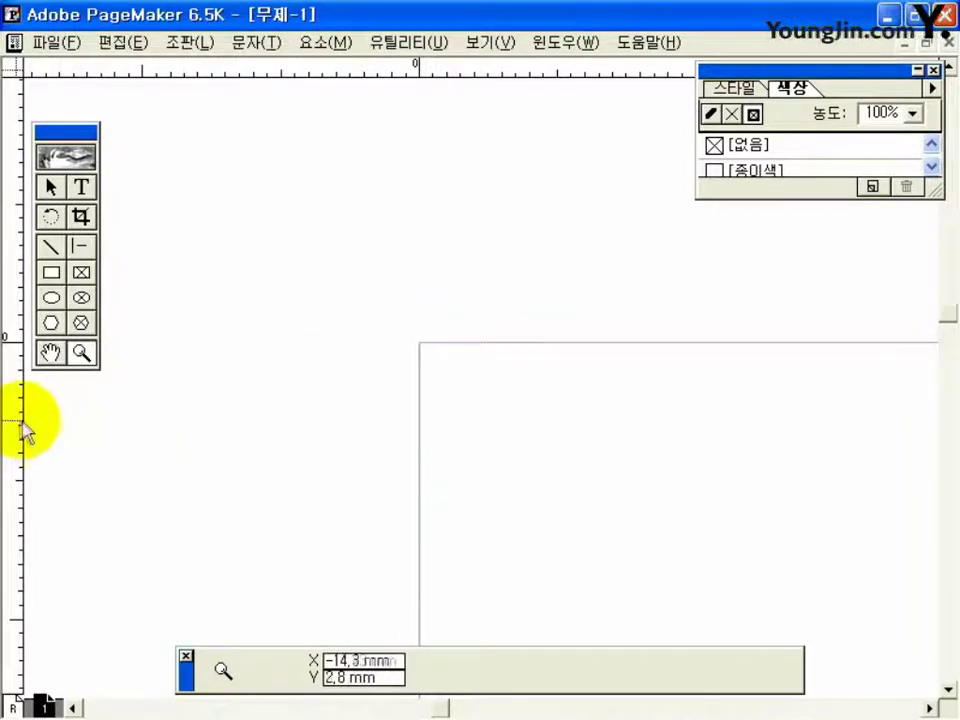
# - Place vertical and horizontal ruler guides 3 mm inside the margins on all four sides of the page
pyautogui.moveTo(15, 425); pyautogui.dragTo(501, 427)
pyautogui.moveTo(508, 76); pyautogui.dragTo(536, 426)
pyautogui.hotkey('ctrl', '0')
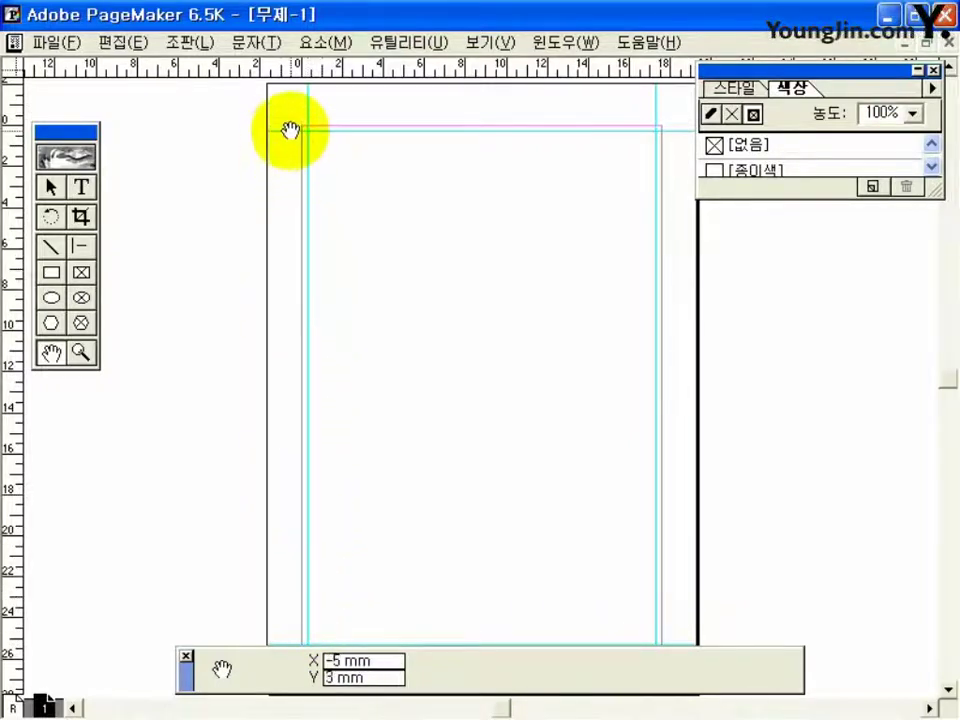
# - Activate the constrained-line tool for work at the top-left corner of the margins
pyautogui.click(81, 352)
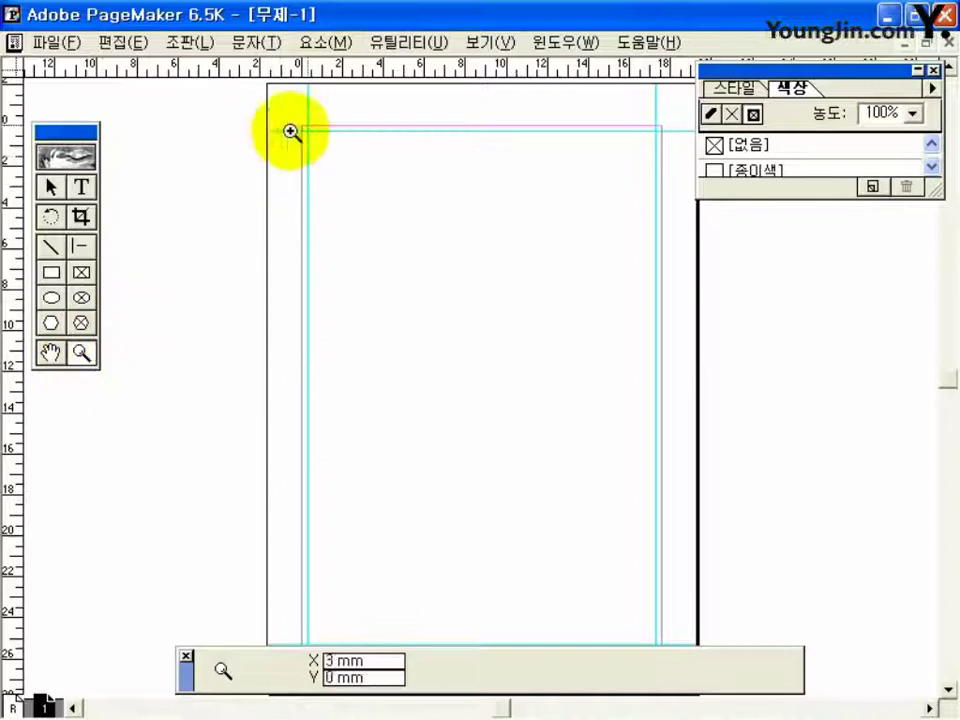
pyautogui.moveTo(280, 106); pyautogui.dragTo(325, 146)
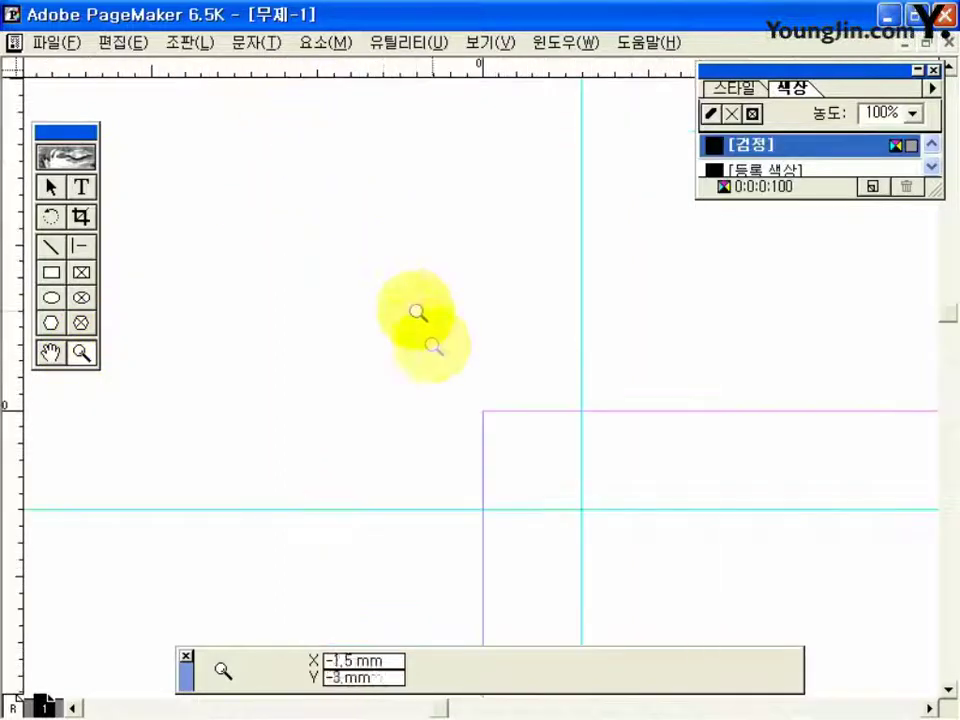
pyautogui.click(81, 246)
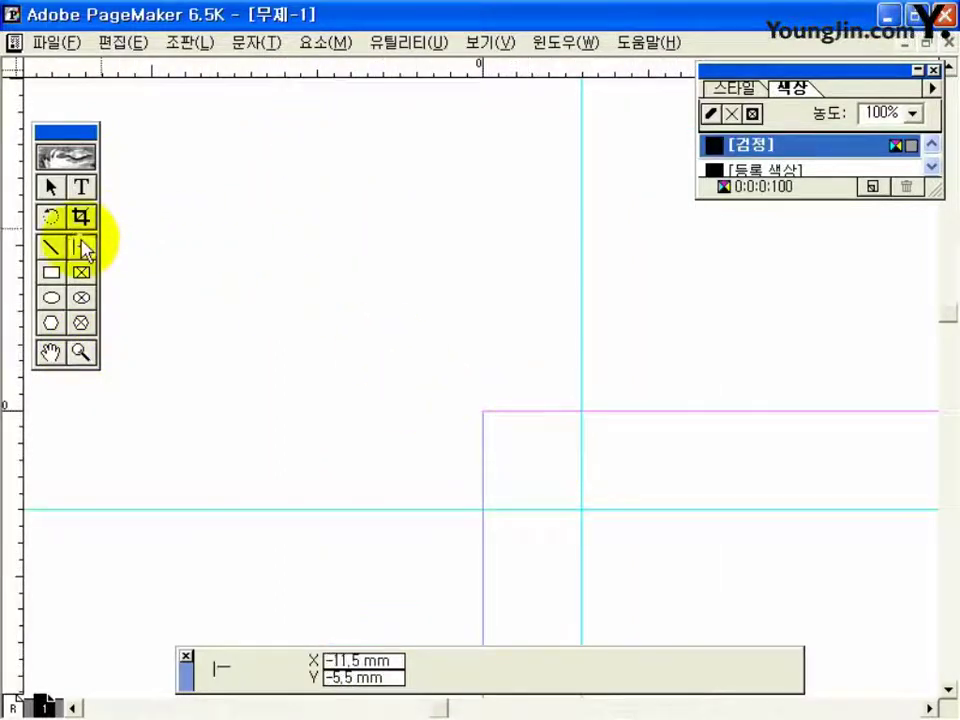